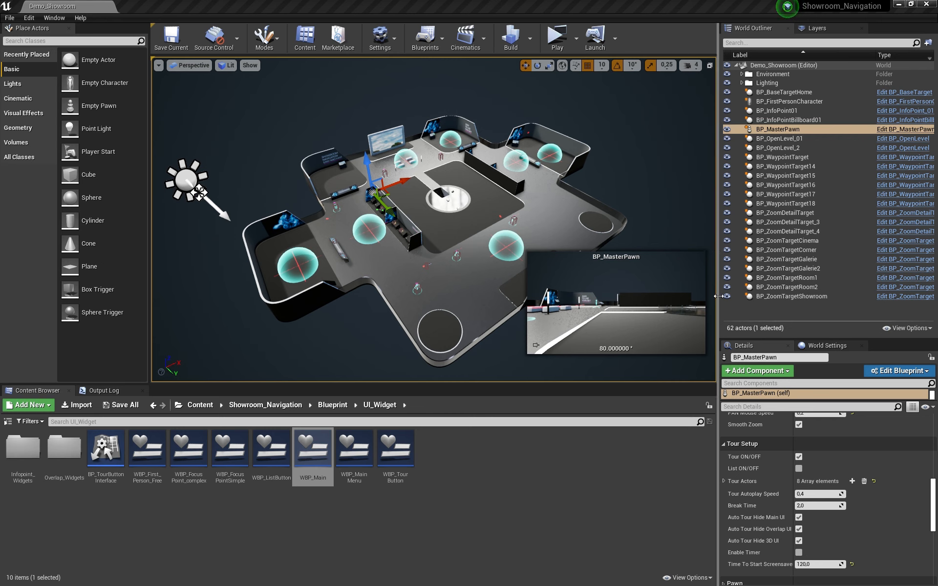
# Widen the area holding the actor list and details, and review the BP_MasterPawn settings from Transform to Tour Setup
pyautogui.moveTo(717, 299); pyautogui.dragTo(650, 286)
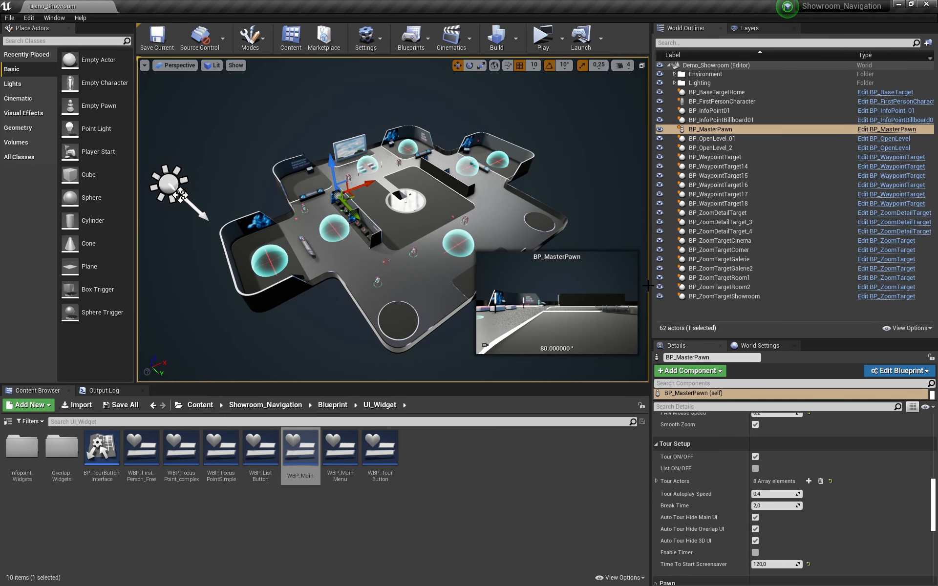
pyautogui.moveTo(933, 498); pyautogui.dragTo(926, 429)
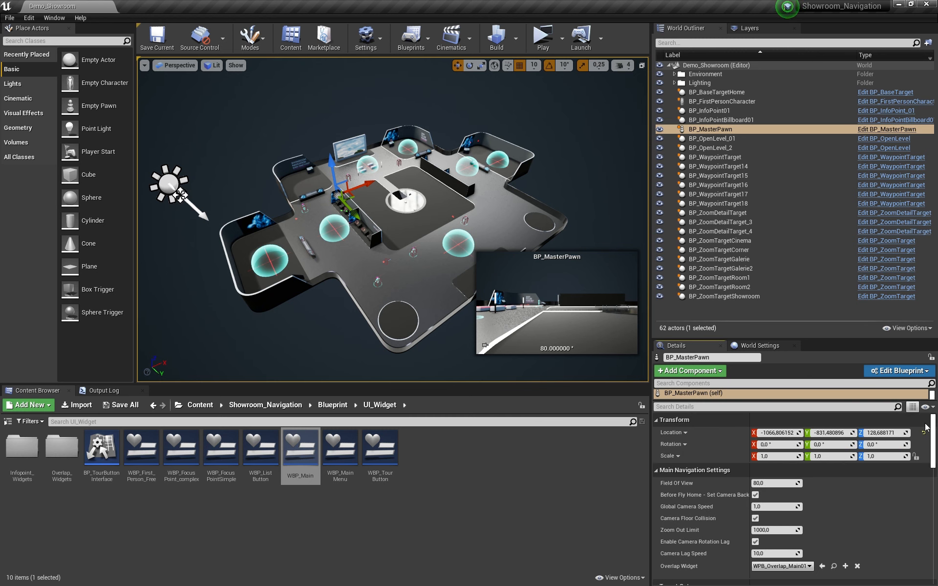
pyautogui.scroll(-2, 926, 428)
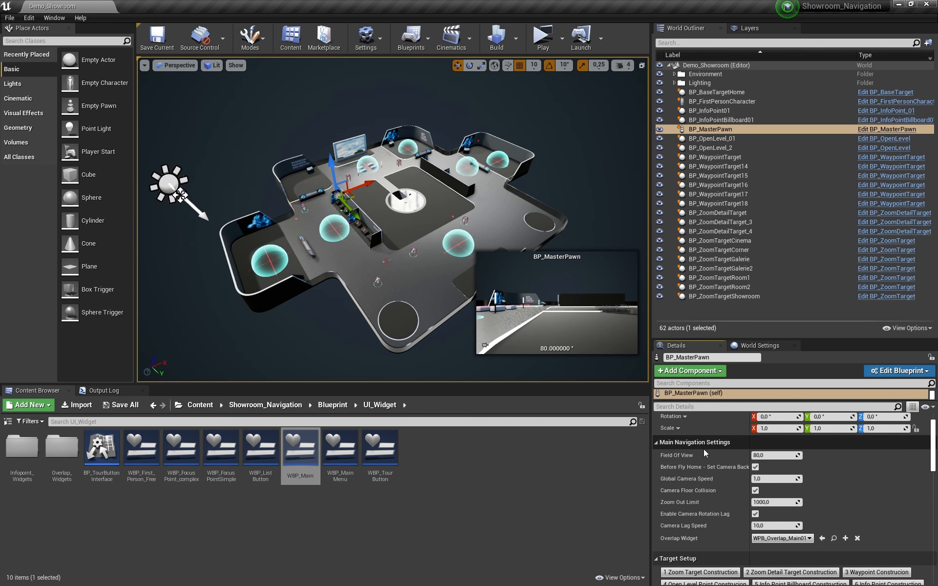
pyautogui.scroll(-6, 935, 451)
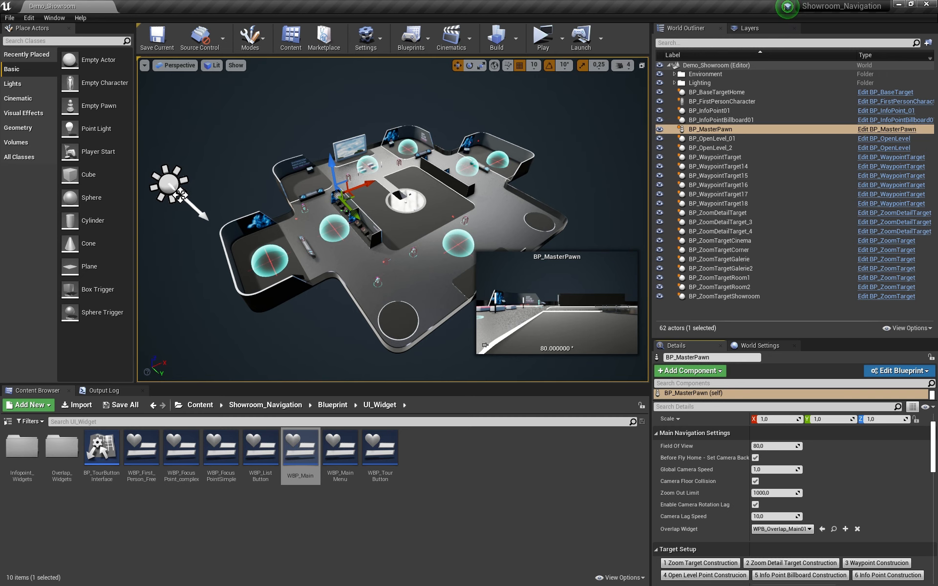
pyautogui.scroll(-3, 933, 454)
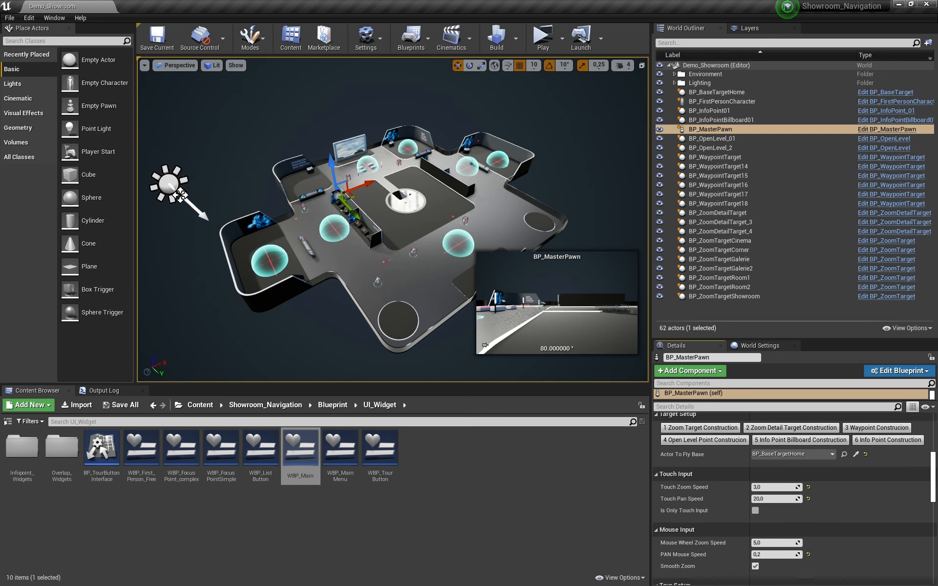
pyautogui.scroll(-6, 794, 498)
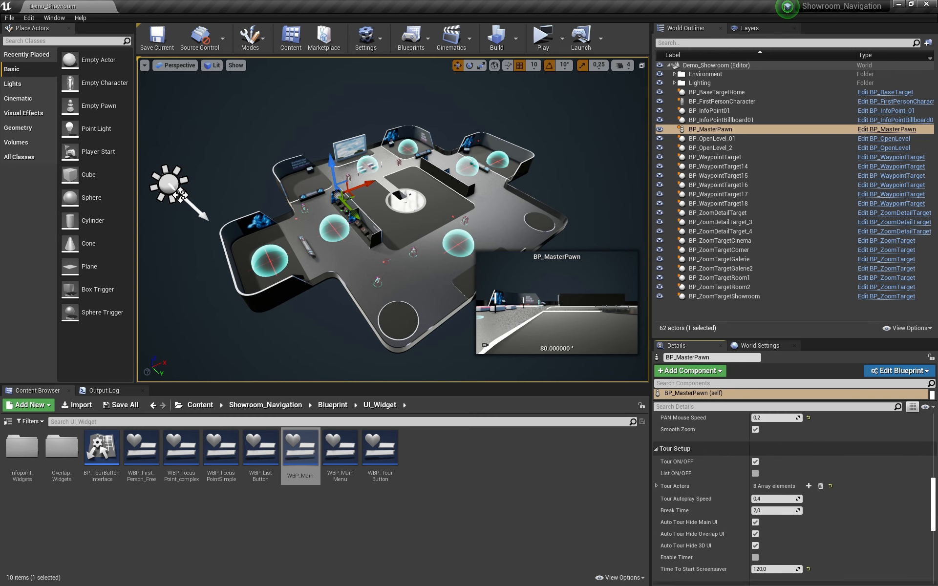
pyautogui.scroll(1, 794, 499)
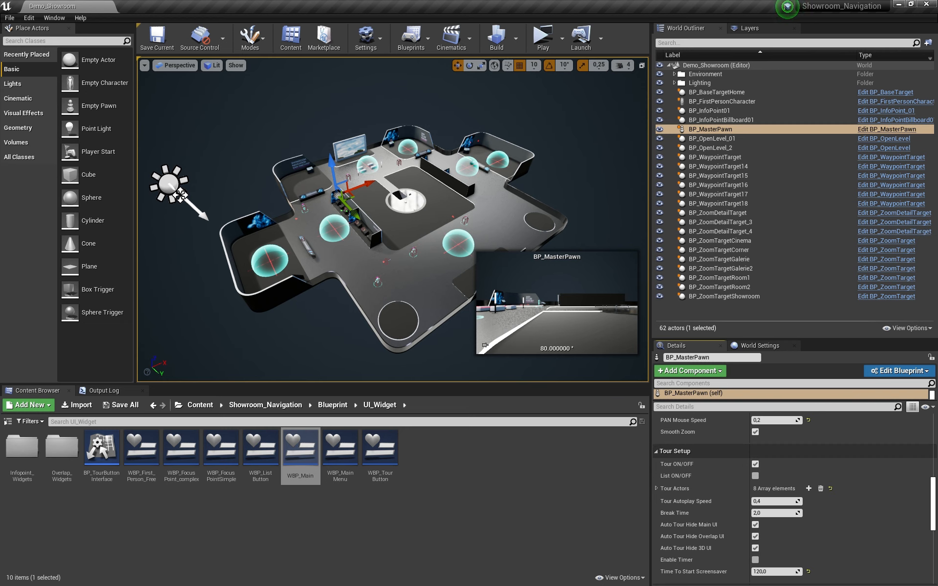
pyautogui.moveTo(933, 501); pyautogui.dragTo(936, 439)
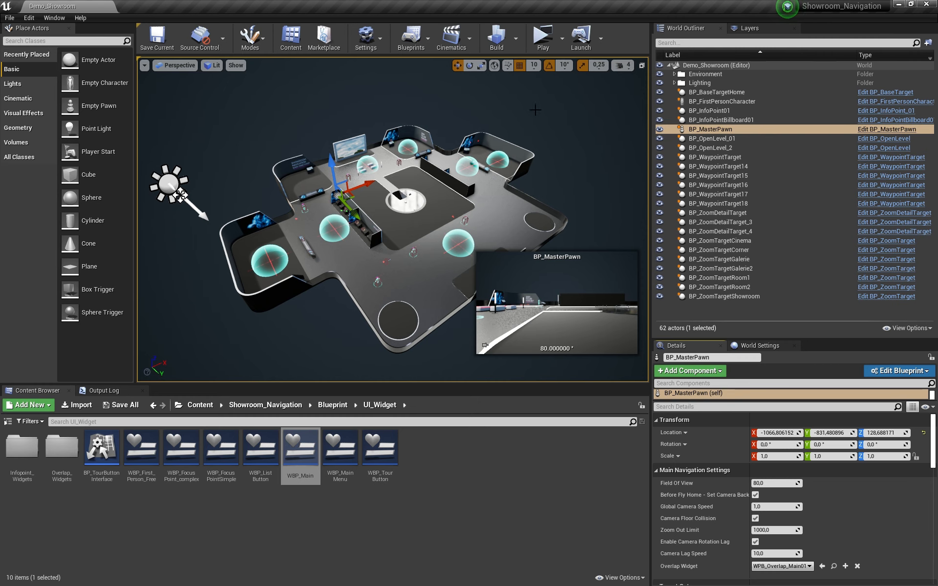
# Preview the level in a maximized window and play the automatic tour, stopping it at Roomtwo
pyautogui.click(542, 37)
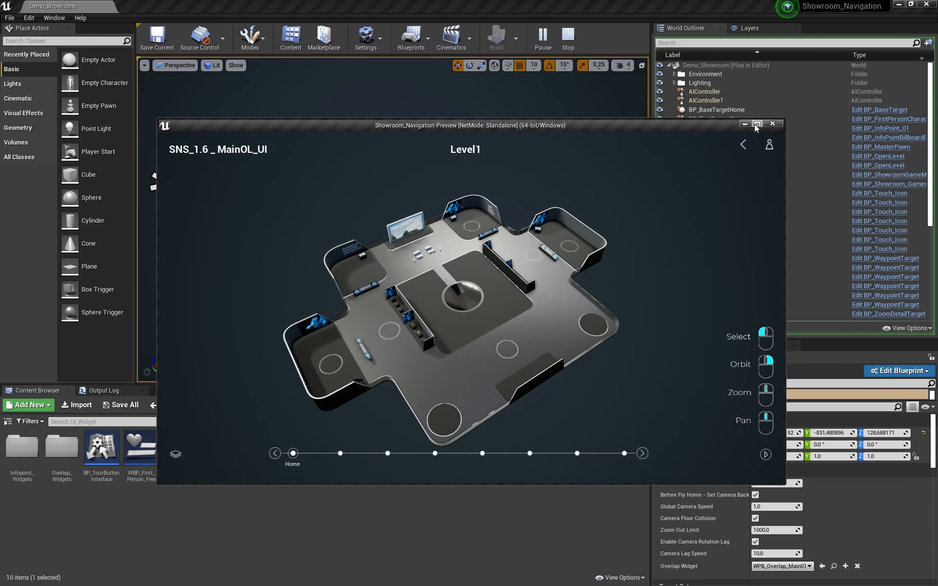
pyautogui.click(757, 124)
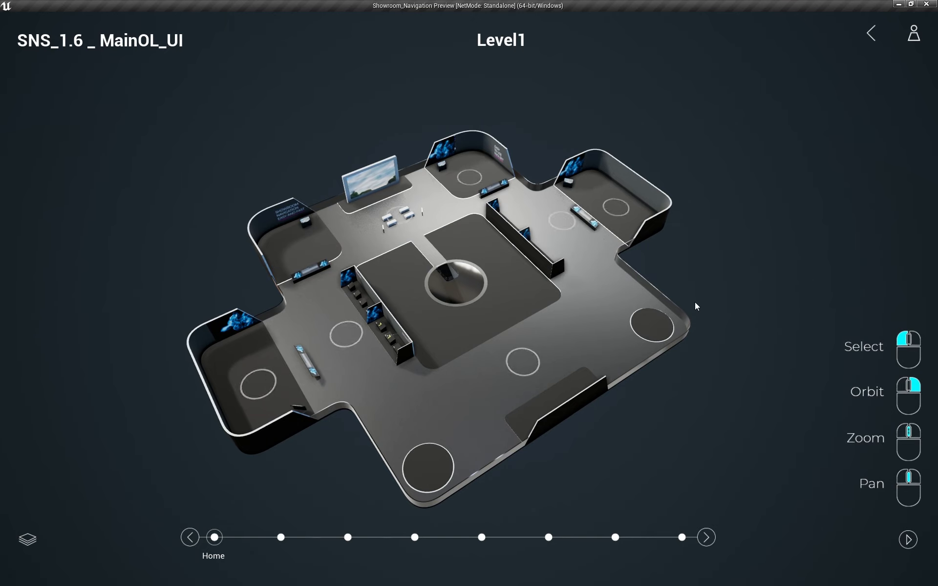
pyautogui.click(907, 538)
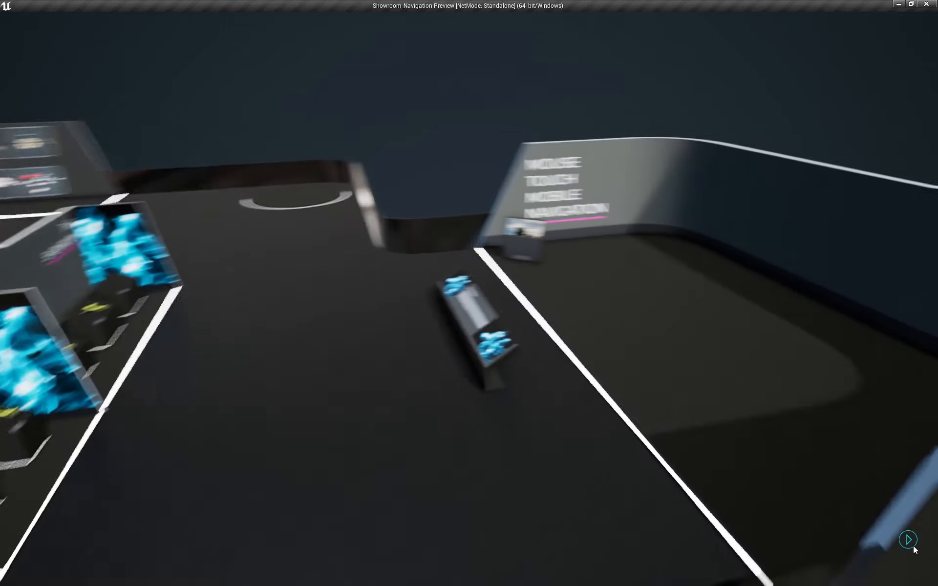
pyautogui.click(911, 541)
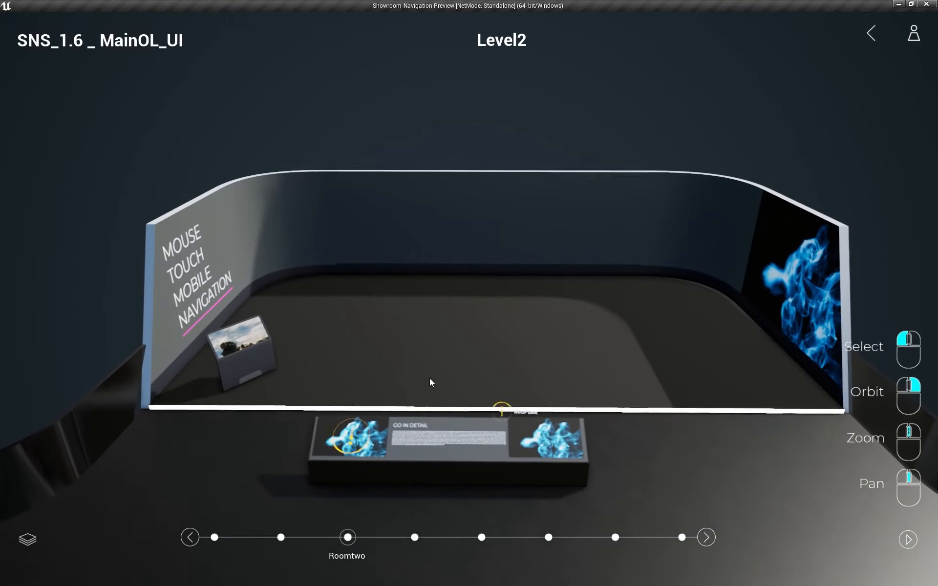
# Leave the orbited Roomtwo view for the previous view and restart the automatic tour
pyautogui.moveTo(446, 282); pyautogui.dragTo(510, 283, button='right')
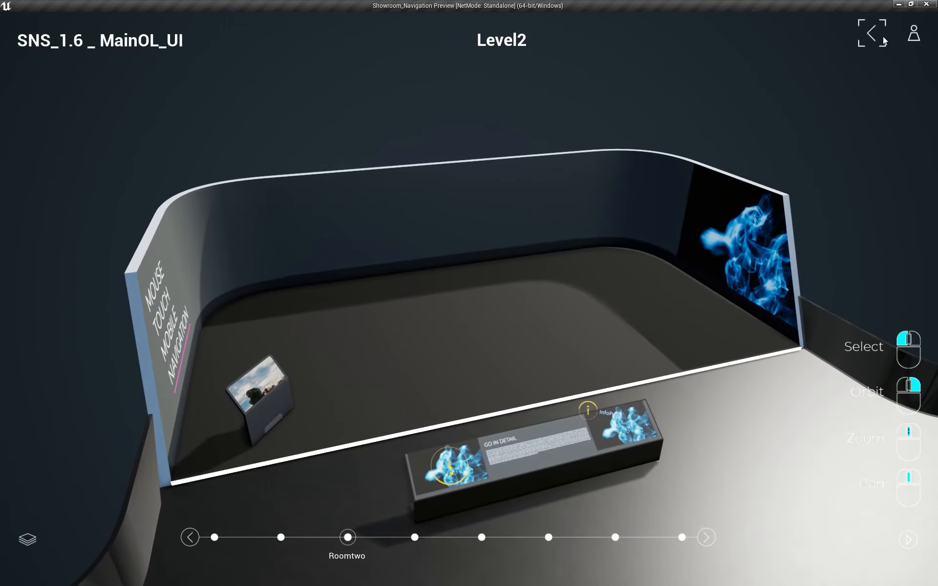
pyautogui.click(880, 38)
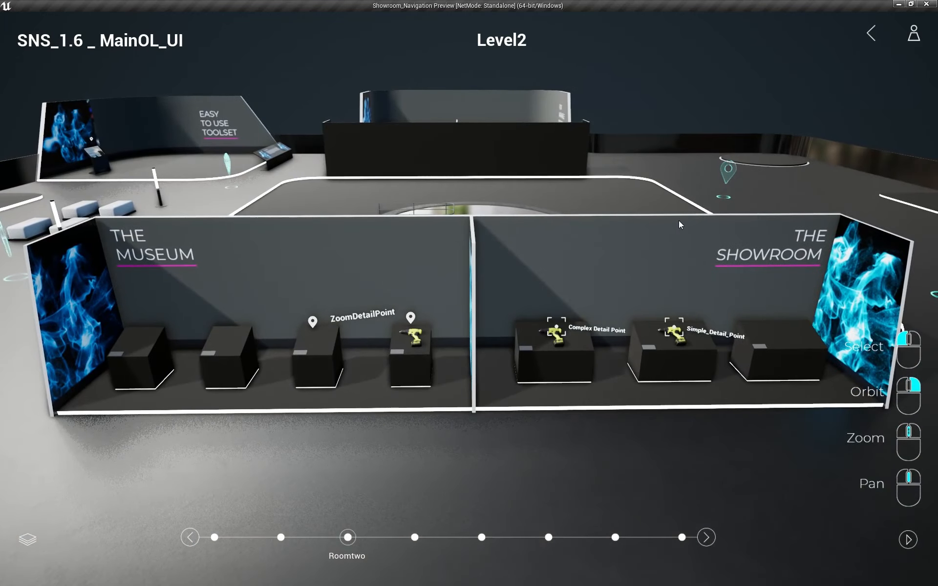
pyautogui.click(908, 540)
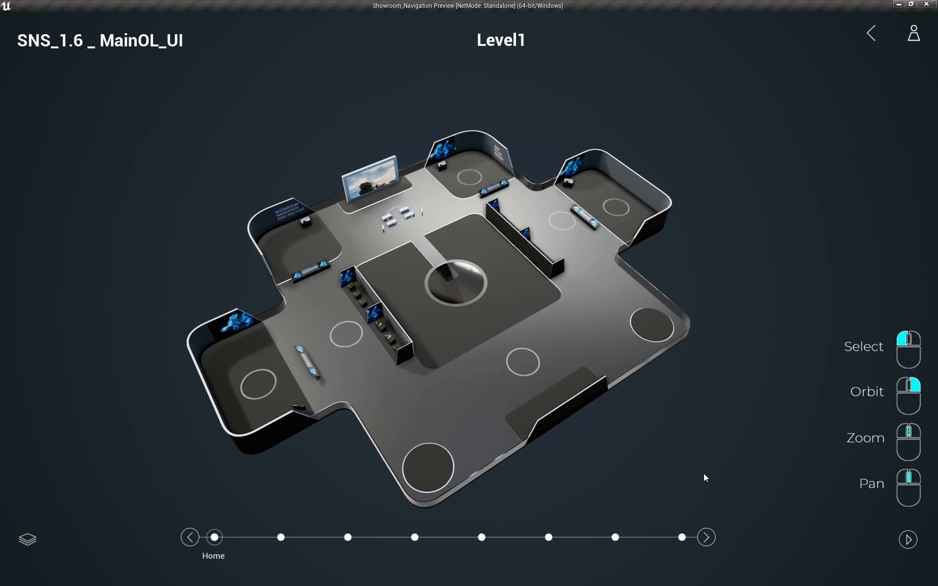
# Toggle the showroom interface off and on in the Home view, and close the preview
pyautogui.moveTo(498, 293); pyautogui.dragTo(501, 277, button='right')
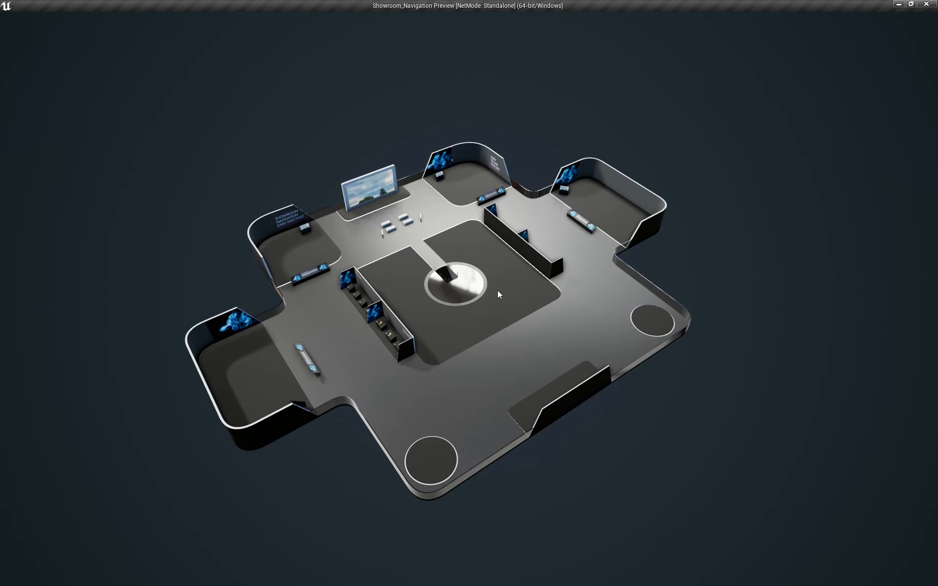
pyautogui.press('h')
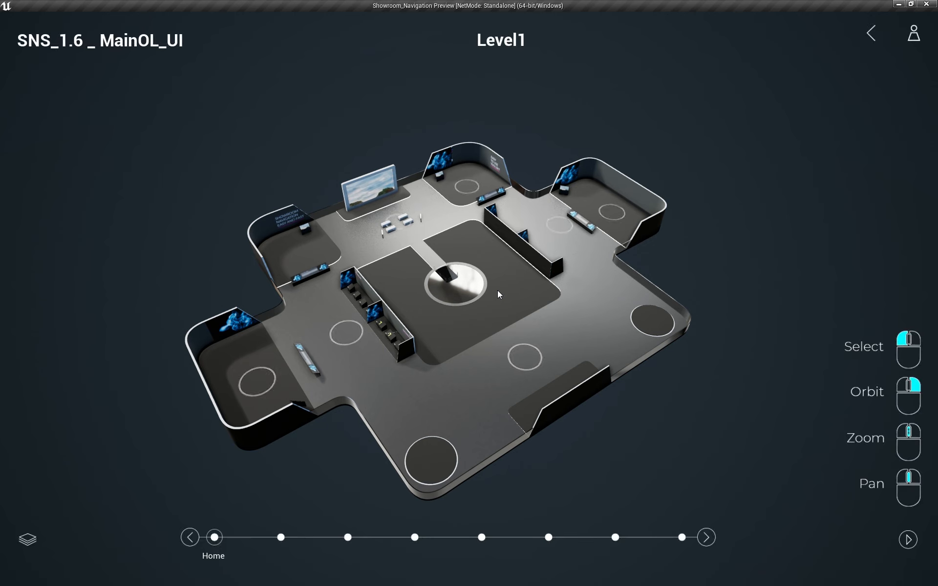
pyautogui.press('h')
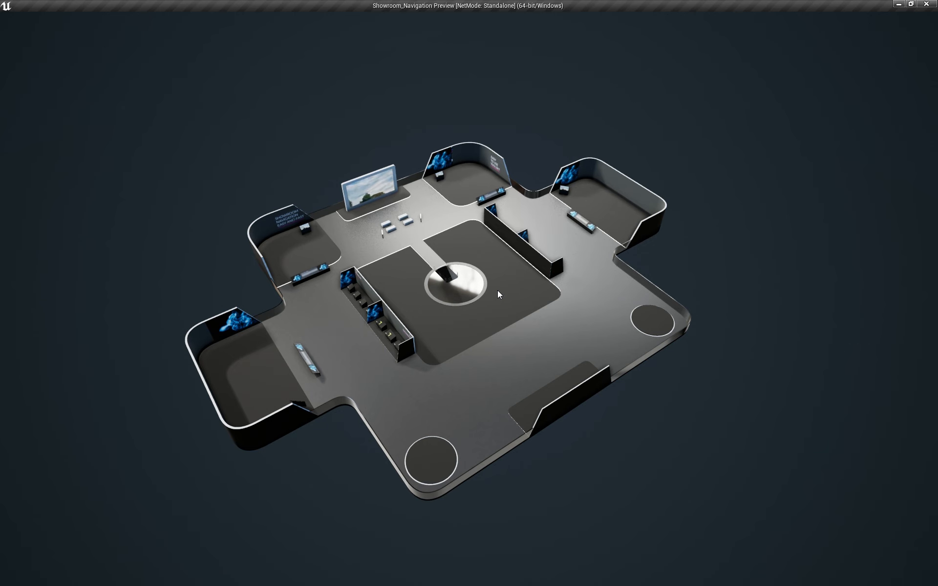
pyautogui.press('h')
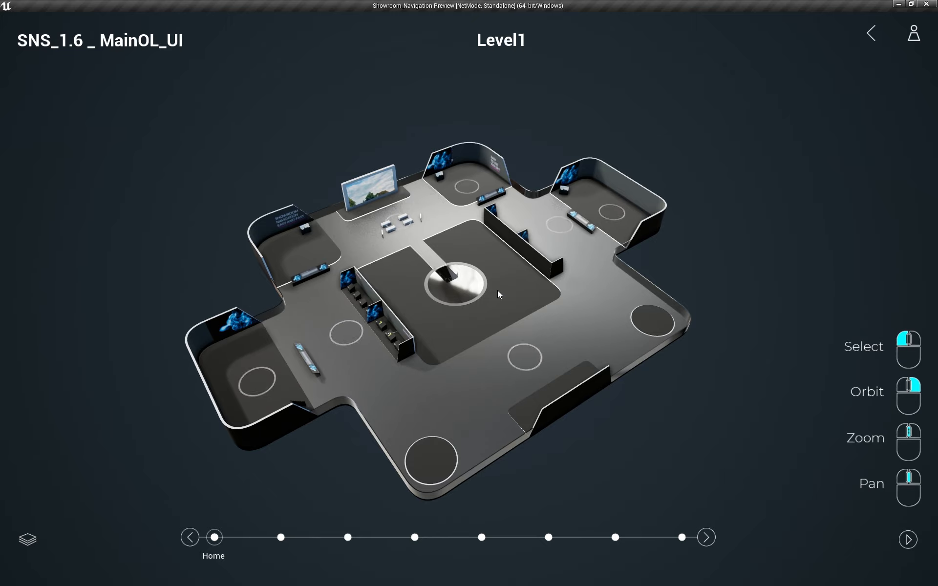
pyautogui.click(927, 5)
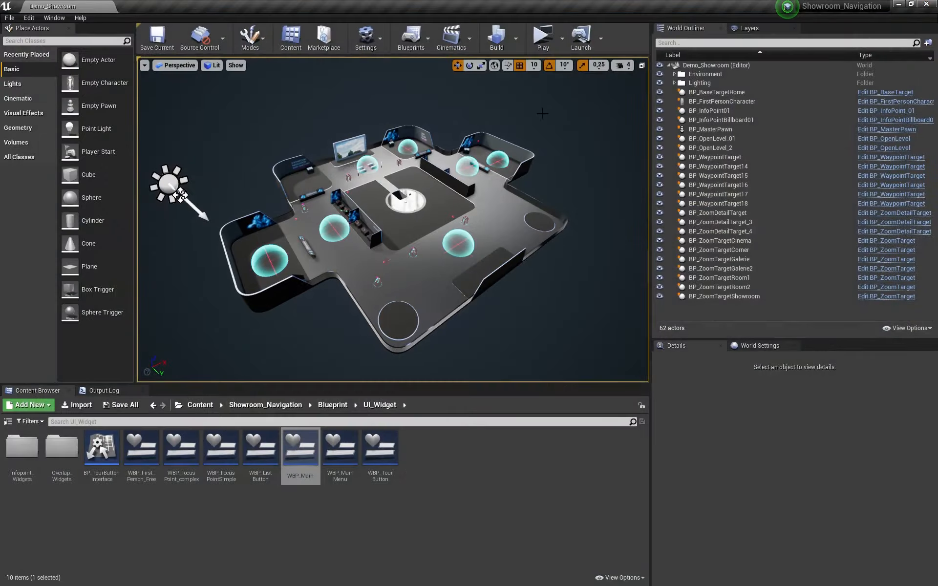
# Select the BP_MasterPawn actor and reorder its Details panel to follow World Settings
pyautogui.click(707, 130)
pyautogui.moveTo(759, 346)
pyautogui.mouseDown()
pyautogui.moveTo(807, 245)
pyautogui.moveTo(794, 304)
pyautogui.moveTo(752, 394)
pyautogui.moveTo(747, 348)
pyautogui.mouseUp()
pyautogui.click(749, 345)
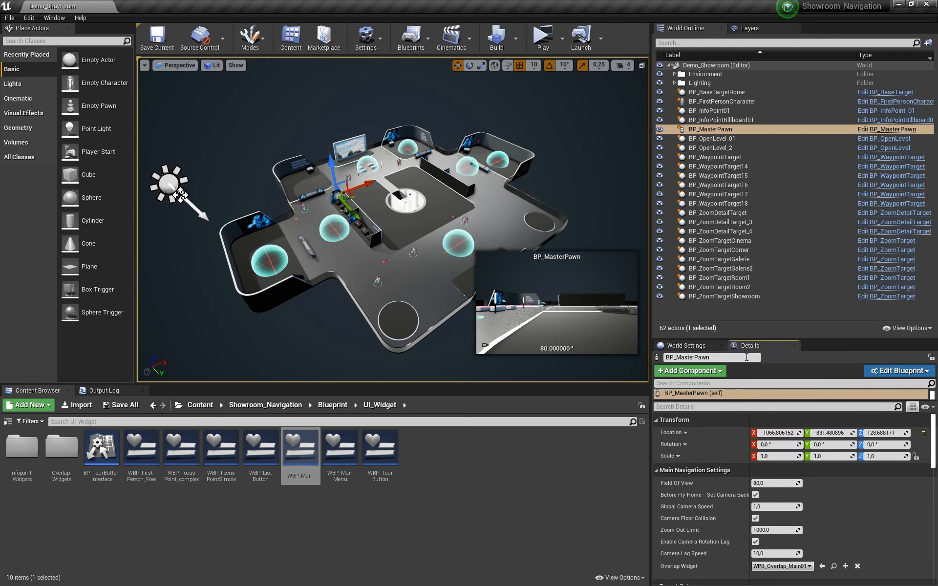
# Set the Tour Autoplay Speed of BP_MasterPawn to 0,1
pyautogui.scroll(-8, 922, 440)
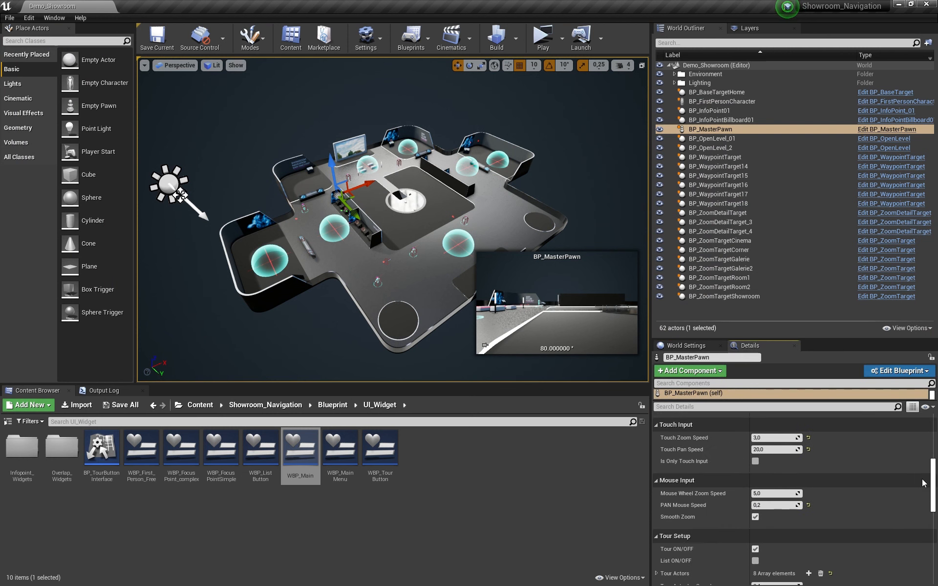
pyautogui.scroll(3, 924, 467)
pyautogui.scroll(-6, 925, 466)
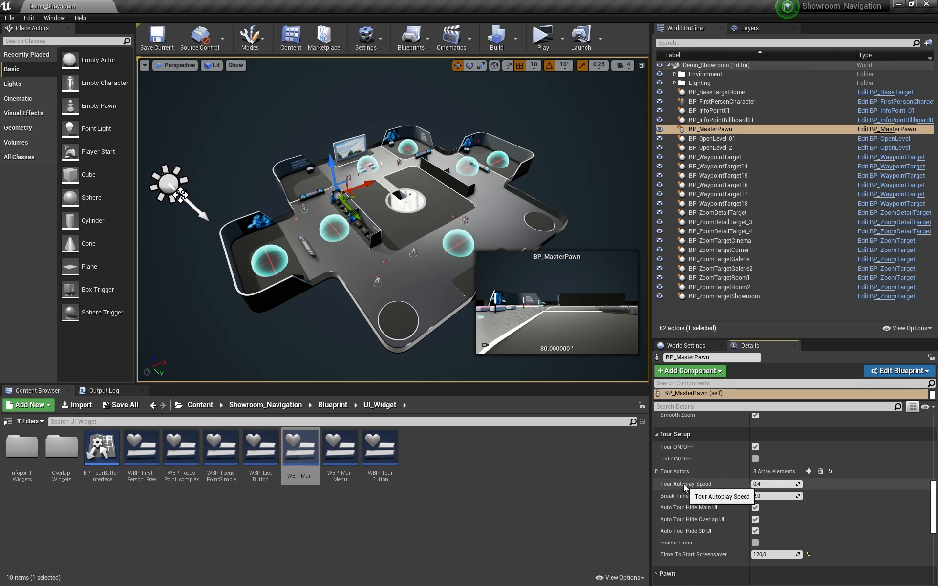
pyautogui.click(777, 484)
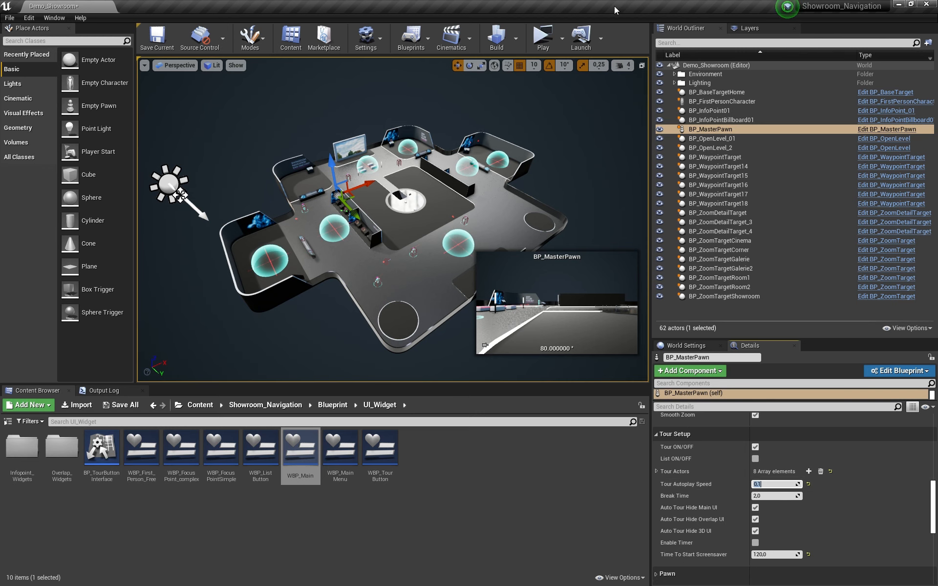
# Preview the level with the changed autoplay speed, start and stop the automatic tour, and close the preview
pyautogui.click(543, 37)
pyautogui.click(765, 456)
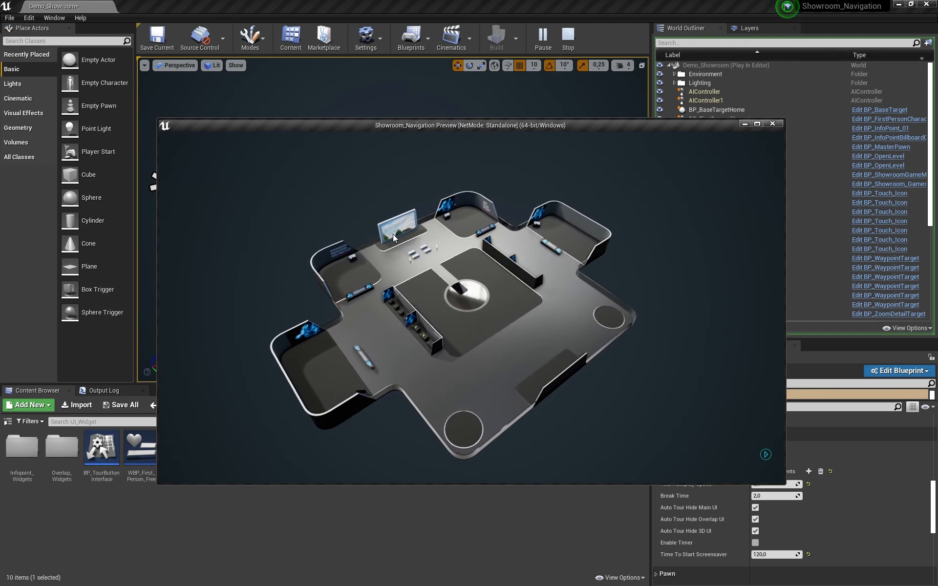
pyautogui.click(764, 455)
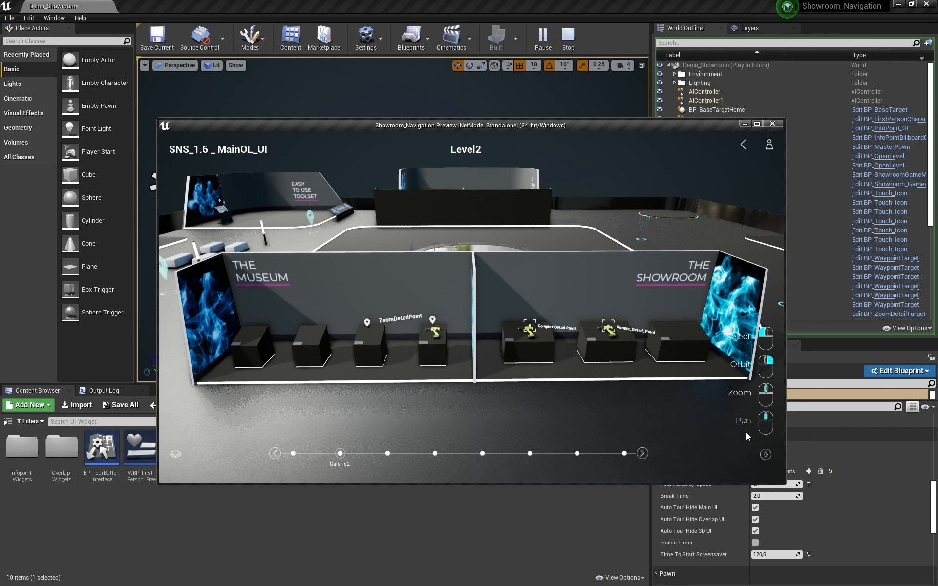
pyautogui.click(772, 124)
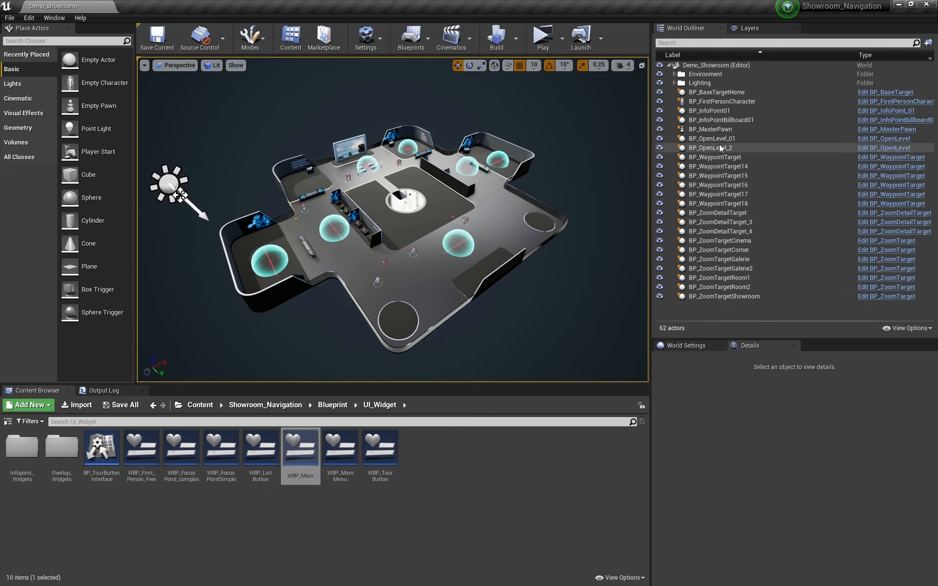
# Set the Tour Autoplay Speed of BP_MasterPawn back to 0,4
pyautogui.click(709, 129)
pyautogui.click(766, 484)
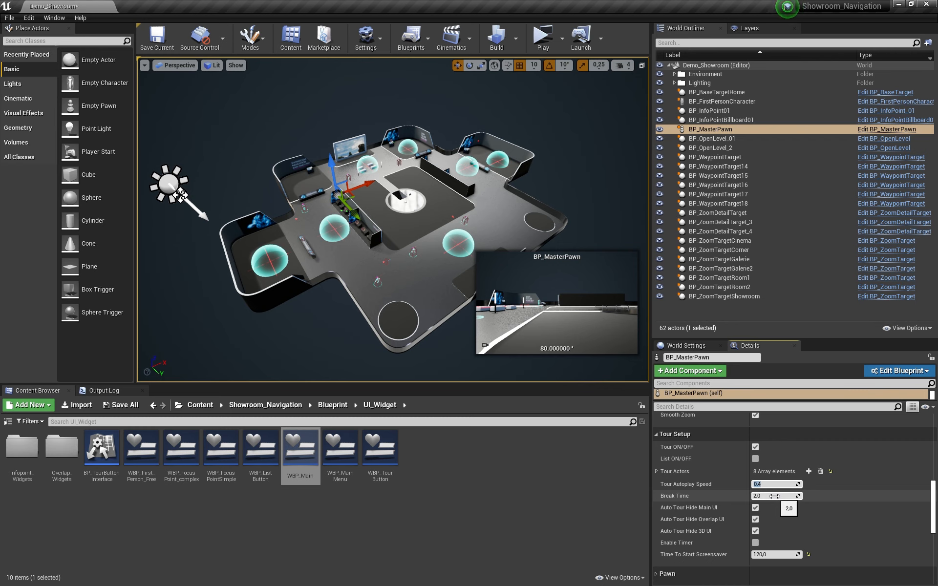
# Select BP_ZoomTargetGalerie2 and BP_ZoomTargetRoom1 in the viewport to examine their camera previews
pyautogui.click(320, 224)
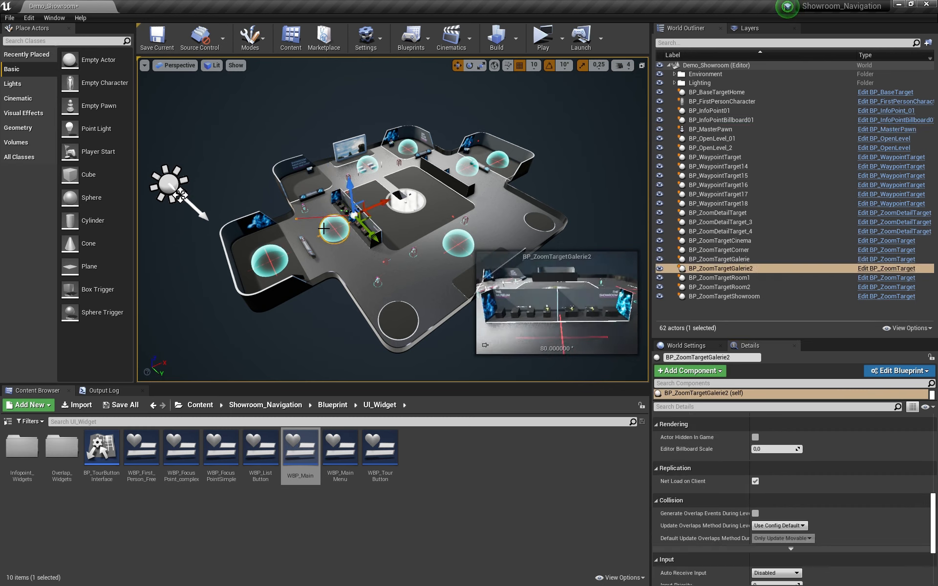
pyautogui.click(261, 263)
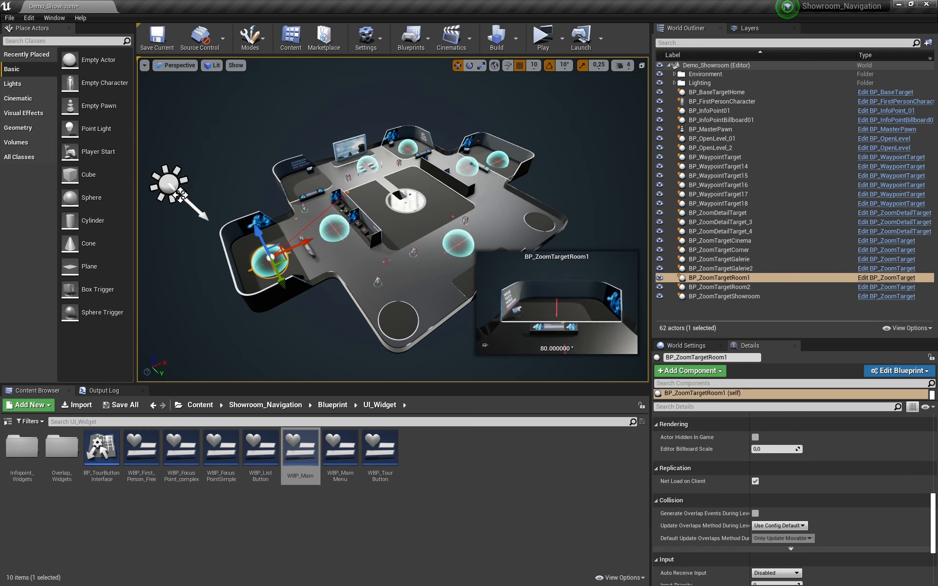
pyautogui.click(378, 282)
pyautogui.click(280, 252)
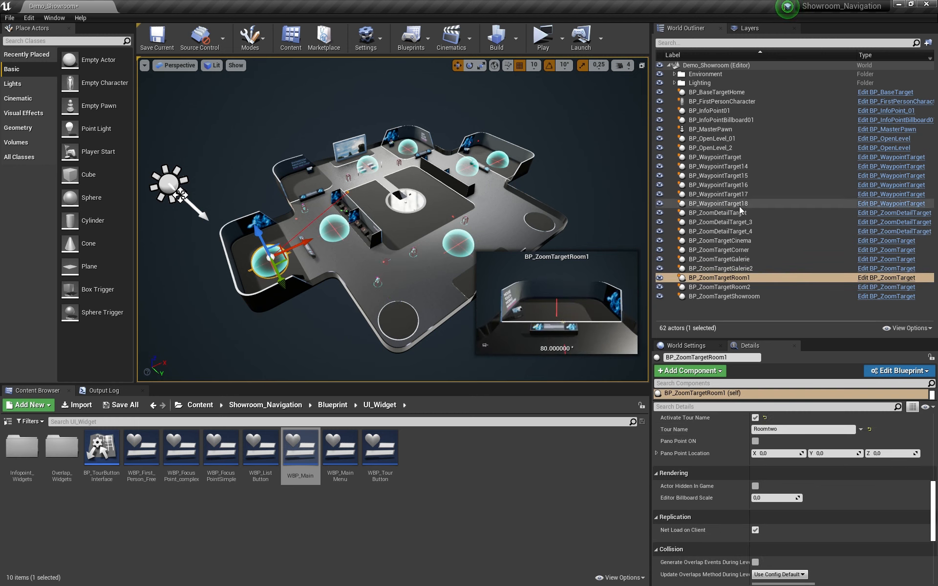
# Review the Tour Setup settings of the BP_MasterPawn actor, including Break Time and the automatic hiding options
pyautogui.click(710, 129)
pyautogui.scroll(-3, 716, 506)
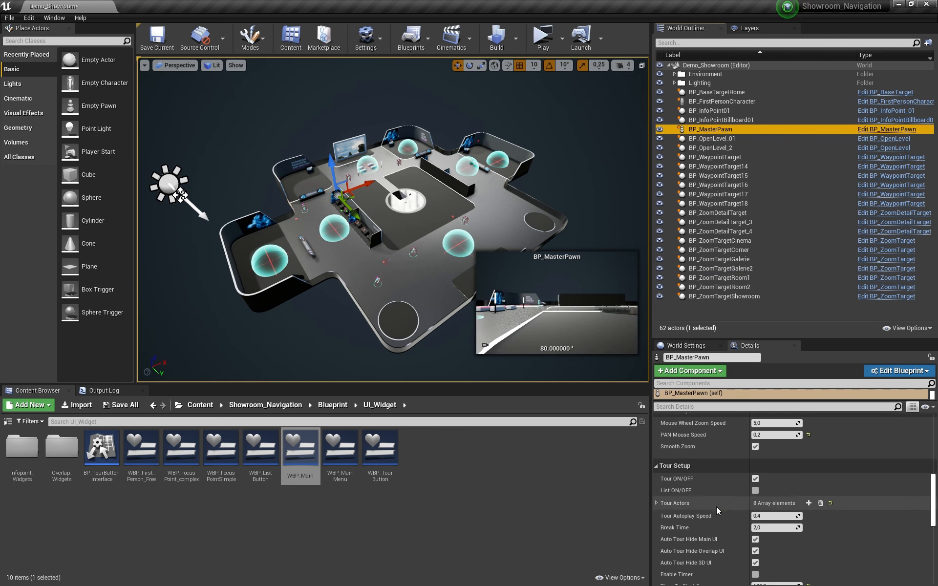
pyautogui.scroll(-2, 716, 505)
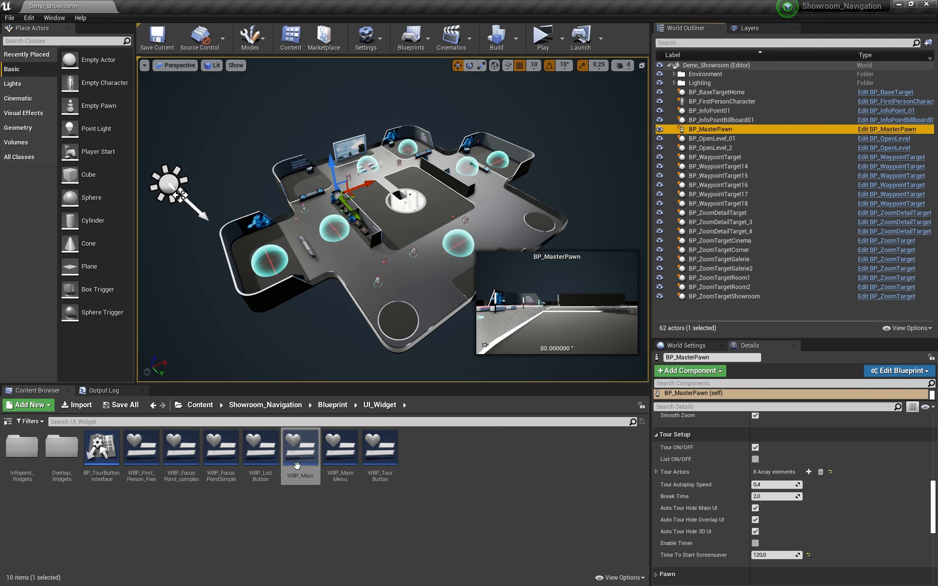
# Open the WBP_Main widget blueprint in a maximized editor window to examine its canvas layout
pyautogui.doubleClick(310, 436)
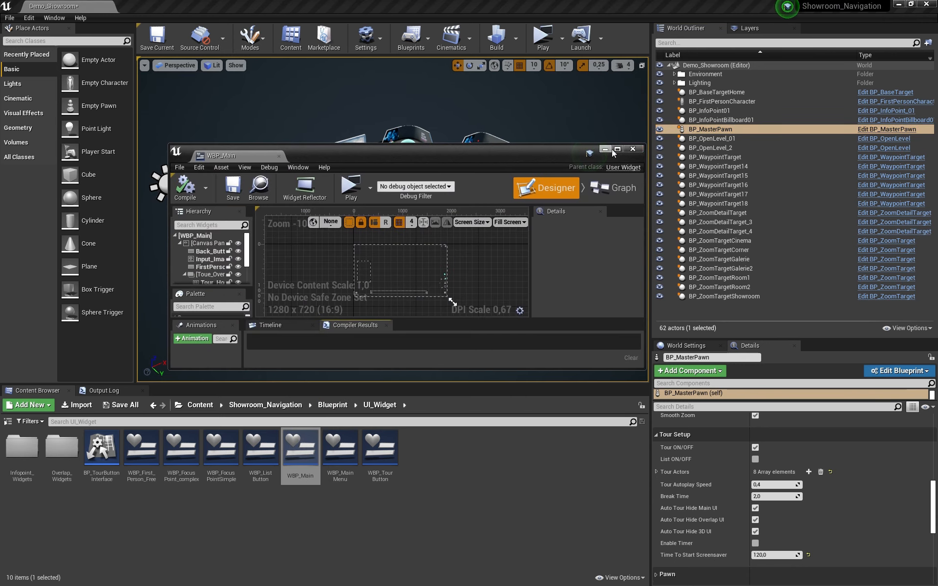
pyautogui.click(618, 151)
pyautogui.scroll(8, 669, 336)
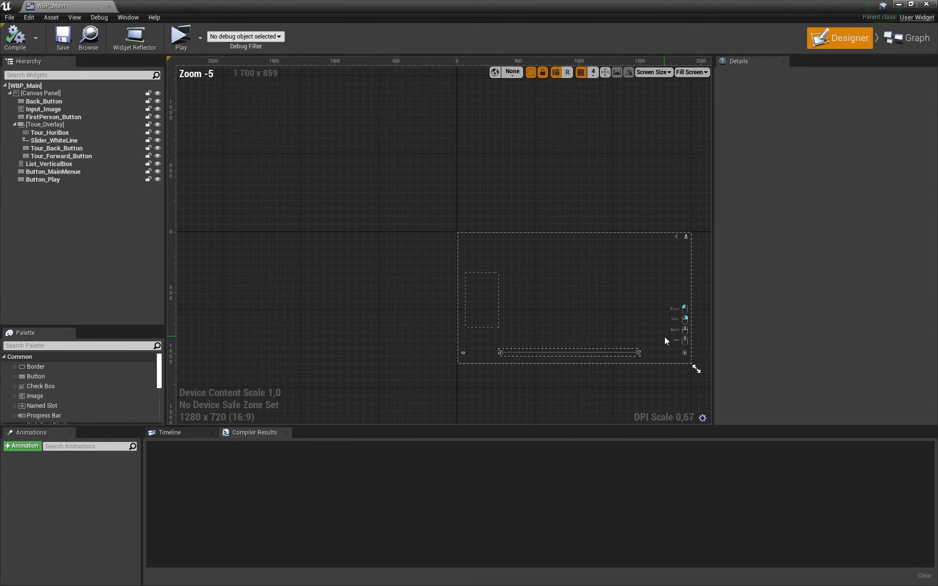
# Select the mouse controls image Input_Image on the WBP_Main canvas to examine its settings, and close the widget editor
pyautogui.moveTo(587, 101); pyautogui.dragTo(545, 88, button='right')
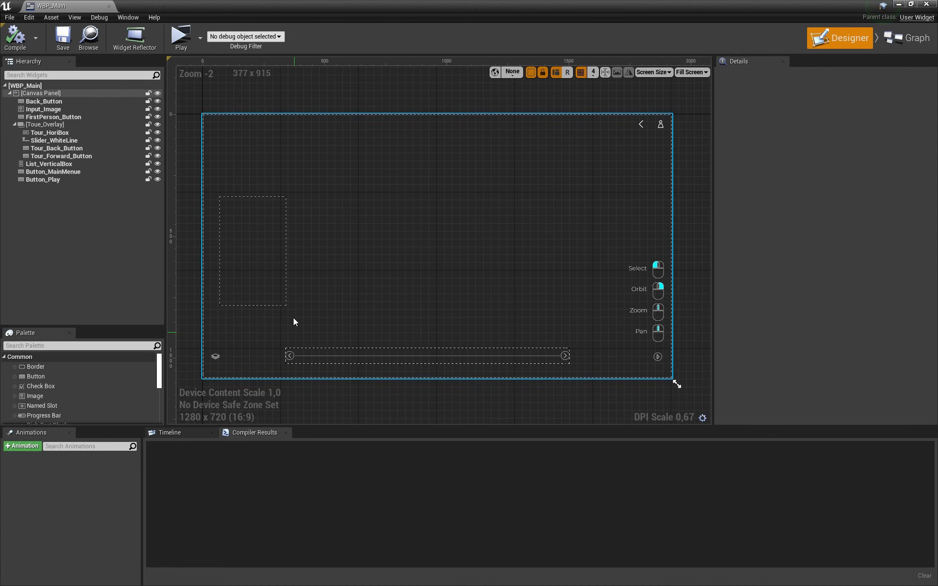
pyautogui.click(656, 307)
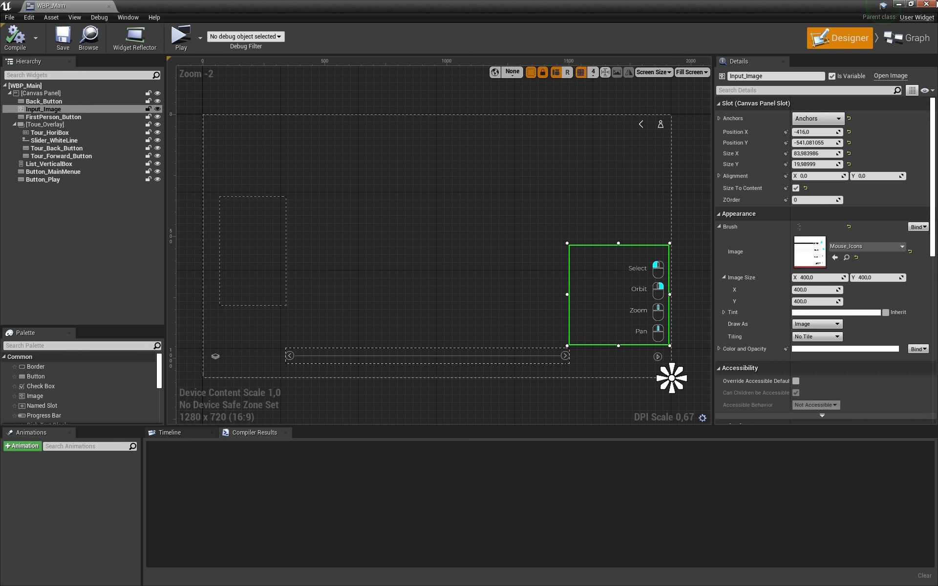
pyautogui.click(935, 2)
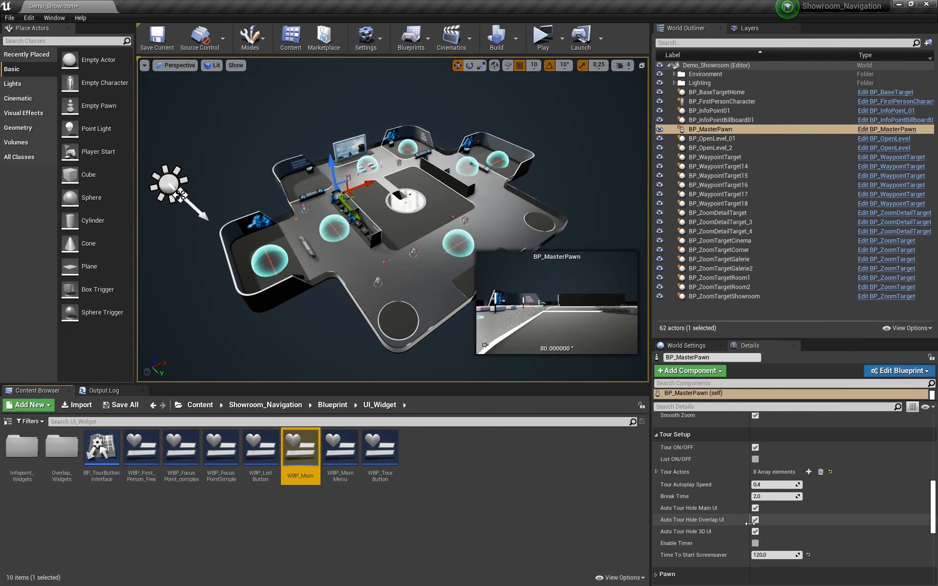
# Examine the text block of WBP_Overlap_Complex01 in the Overlap_Widgets folder and the Overlap Widget setting of BP_MasterPawn
pyautogui.scroll(-2, 711, 453)
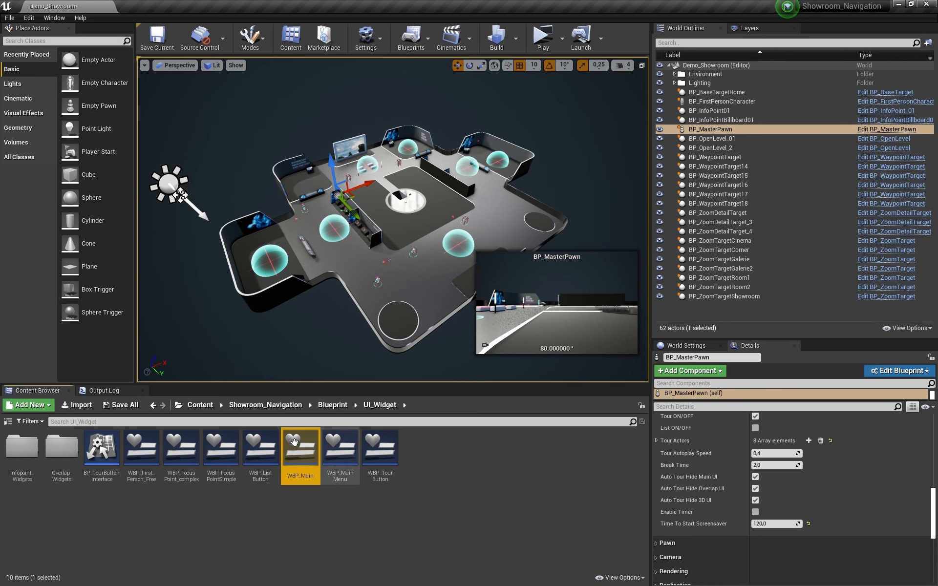
pyautogui.doubleClick(61, 446)
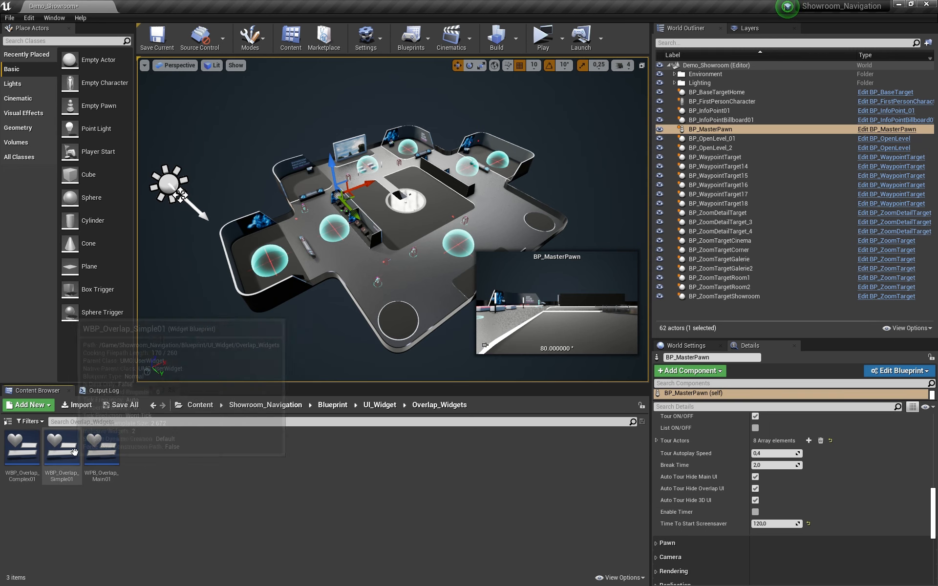
pyautogui.doubleClick(38, 452)
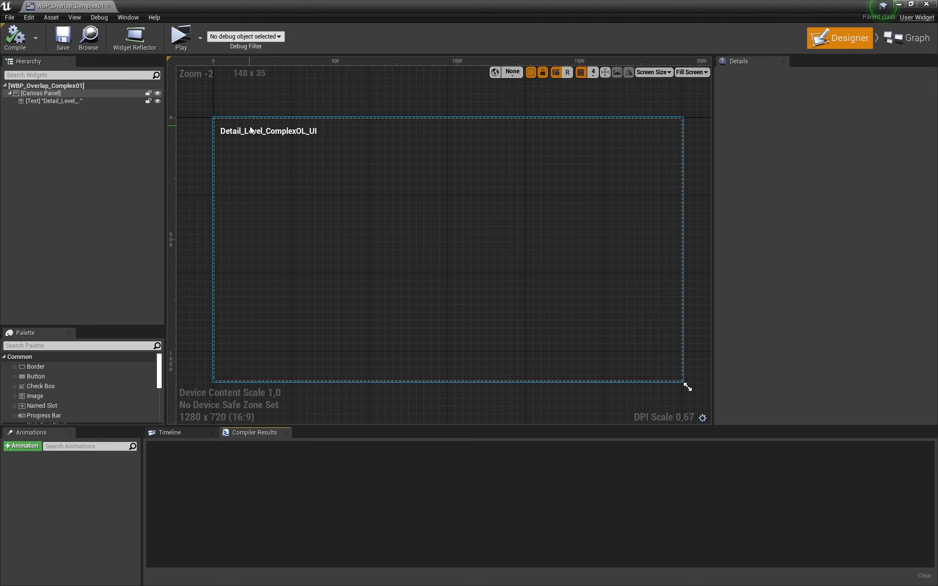
pyautogui.click(250, 128)
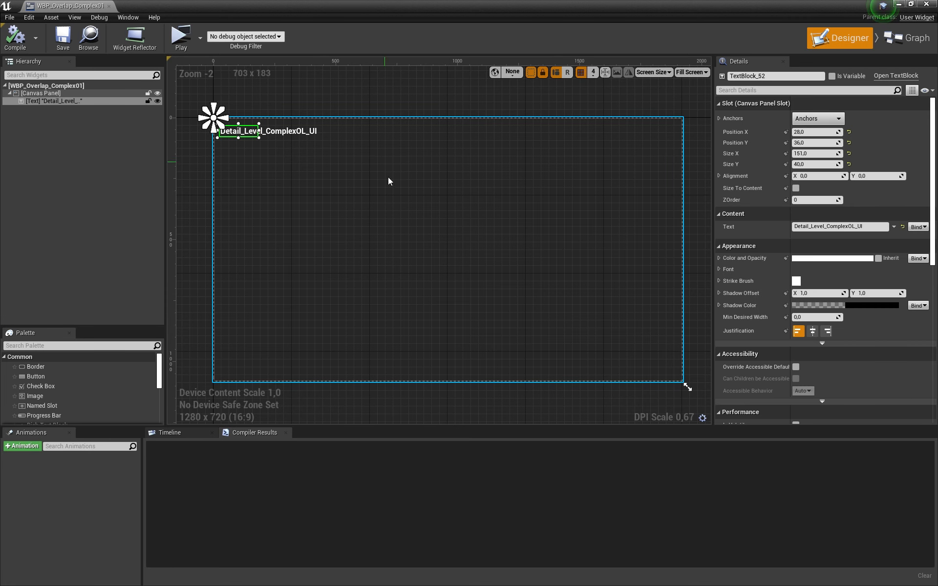
pyautogui.click(935, 4)
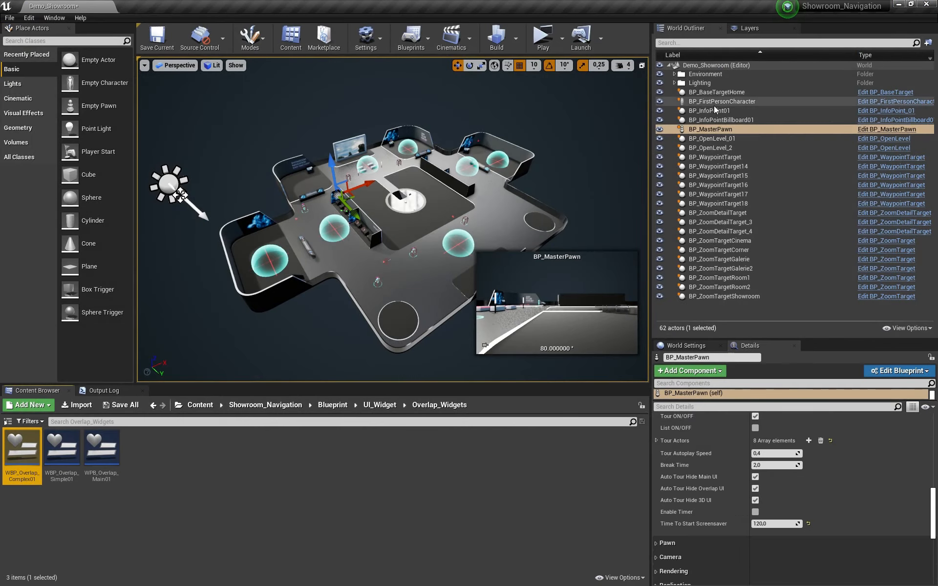
pyautogui.moveTo(931, 500); pyautogui.dragTo(929, 445)
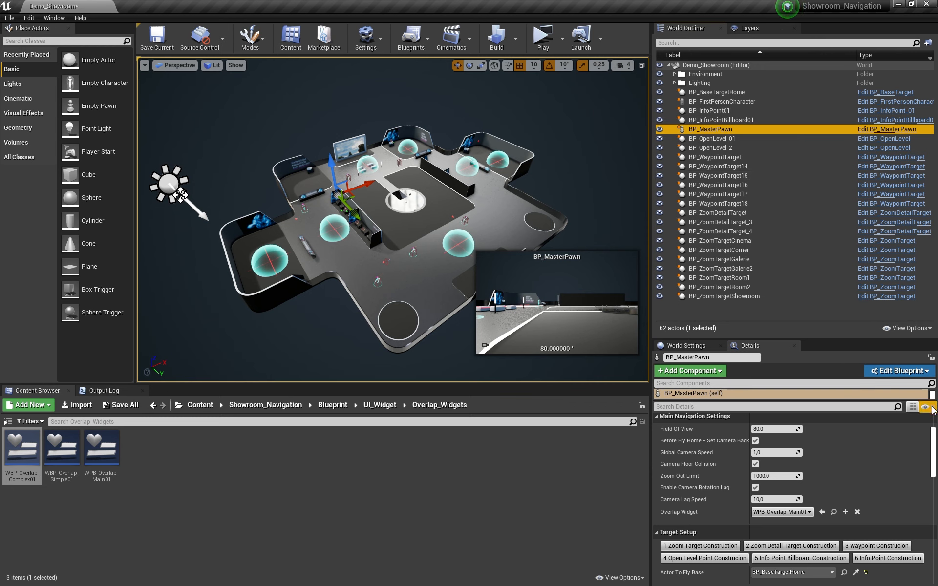
pyautogui.moveTo(934, 437); pyautogui.dragTo(932, 494)
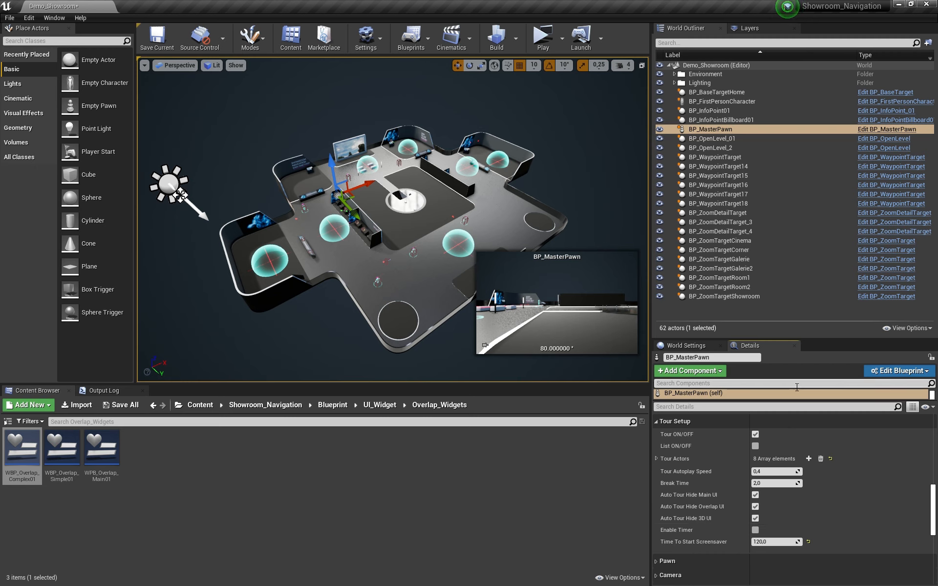
# Disable Auto Tour Hide Main UI, Hide Overlap UI and Hide 3D UI on BP_MasterPawn, and preview the automatic tour
pyautogui.click(755, 507)
pyautogui.click(755, 494)
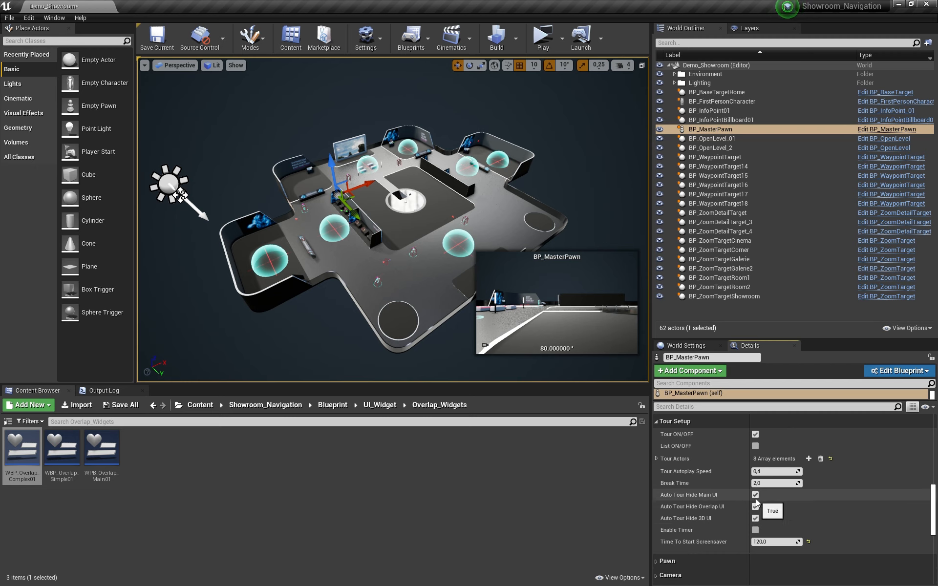
pyautogui.click(755, 518)
pyautogui.click(541, 37)
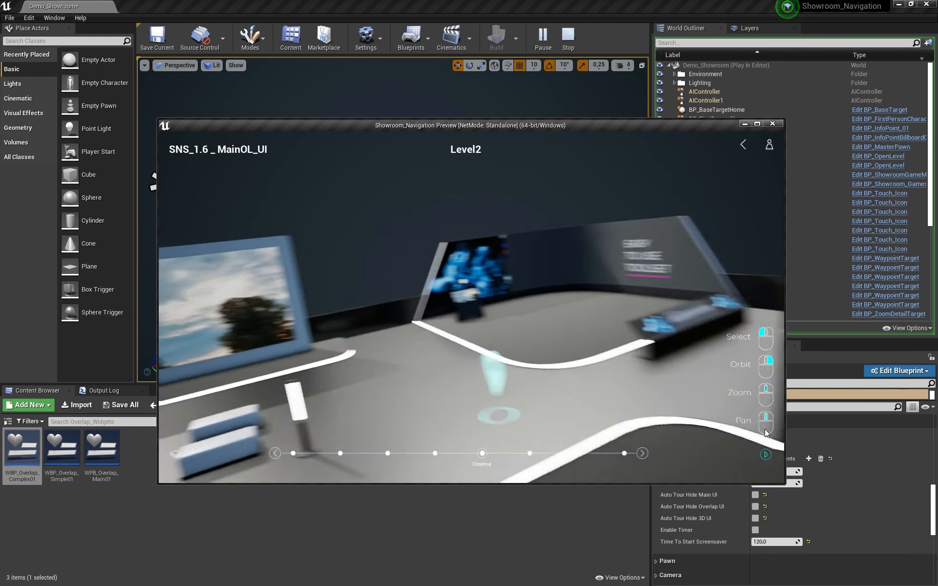
pyautogui.click(772, 125)
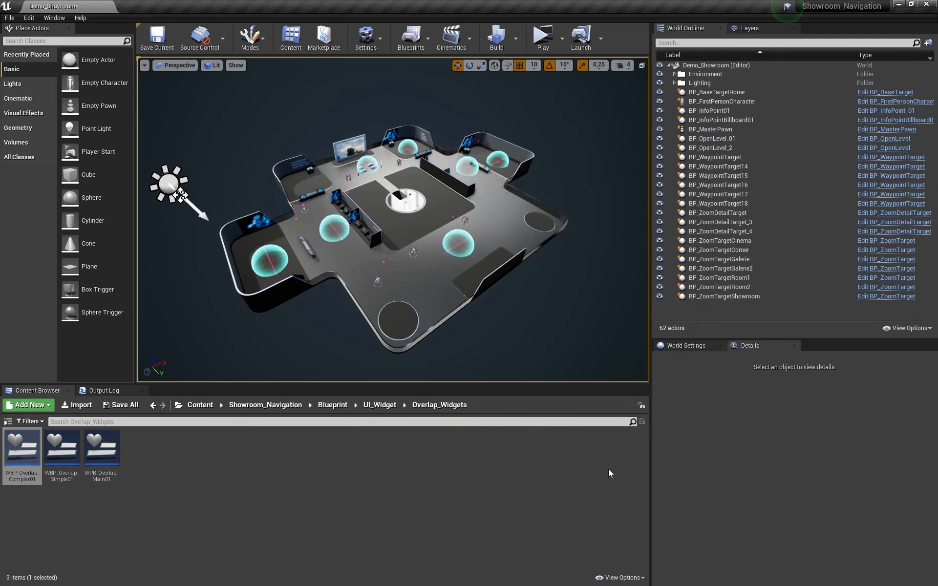
# Re-enable Auto Tour Hide Main UI, Hide Overlap UI and Hide 3D UI on BP_MasterPawn
pyautogui.click(695, 132)
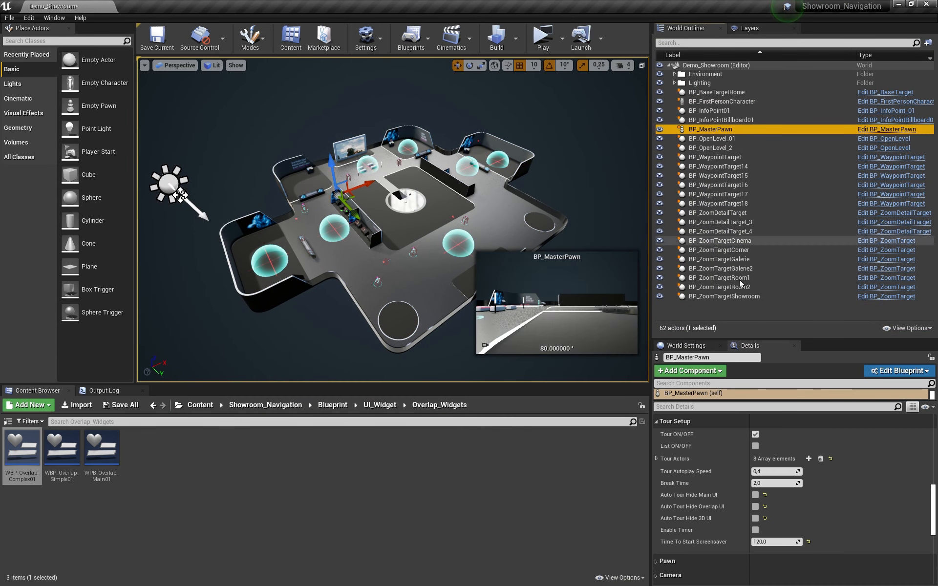
pyautogui.click(755, 495)
pyautogui.click(755, 507)
pyautogui.click(755, 518)
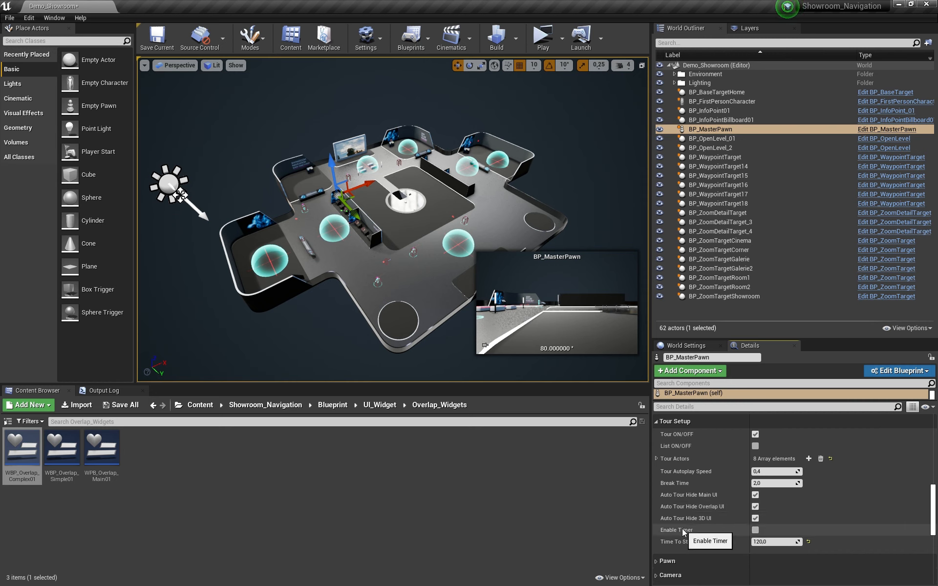
# Turn on Enable Timer in BP_MasterPawn's Tour Setup and set Time To Start Screensaver to 5
pyautogui.scroll(-2, 700, 496)
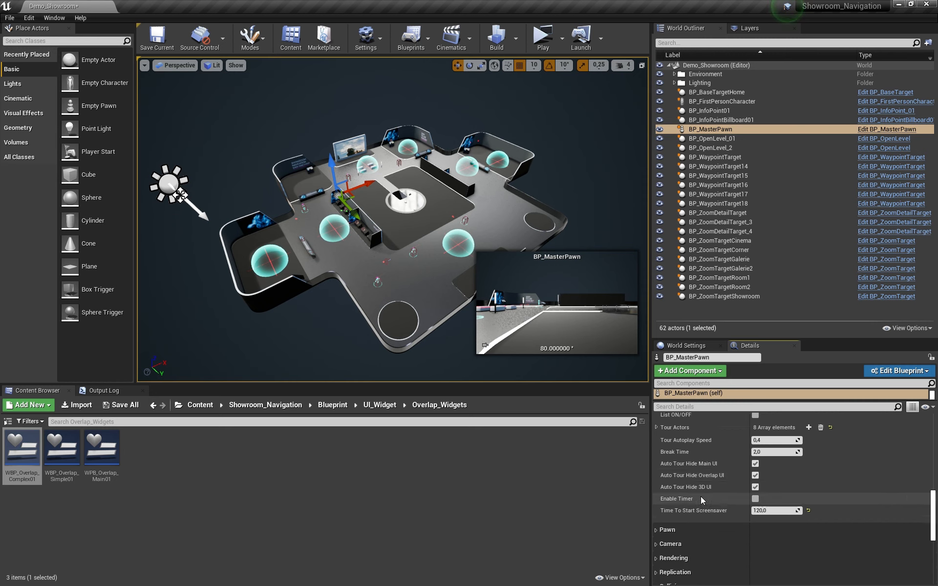
pyautogui.click(755, 499)
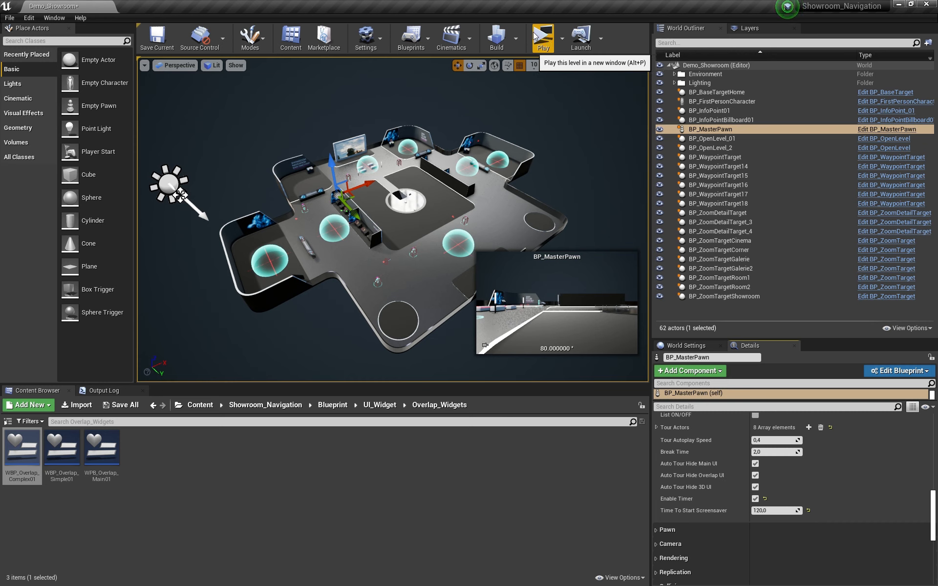
pyautogui.click(772, 510)
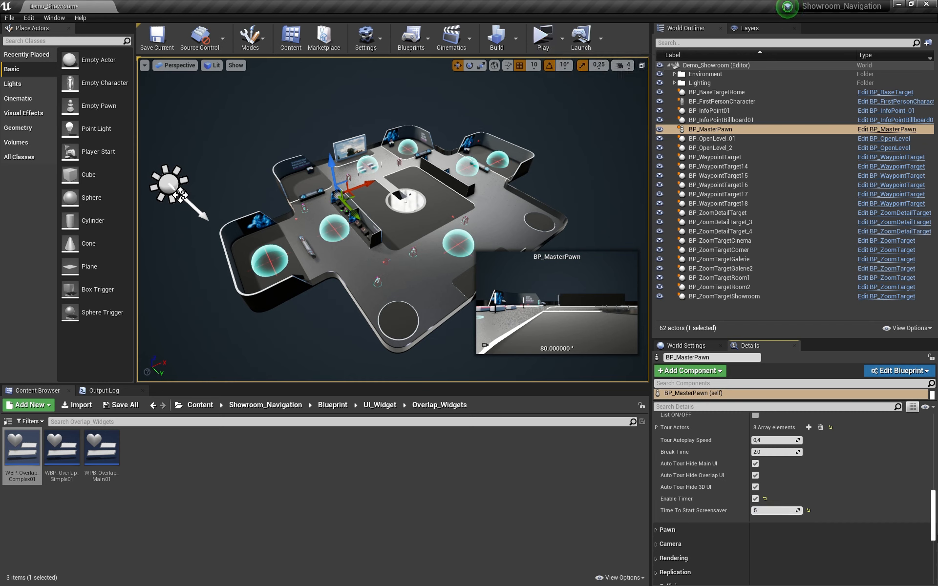
# Play the level in a maximized preview window to test the screensaver's automatic tour, and close the preview
pyautogui.click(539, 35)
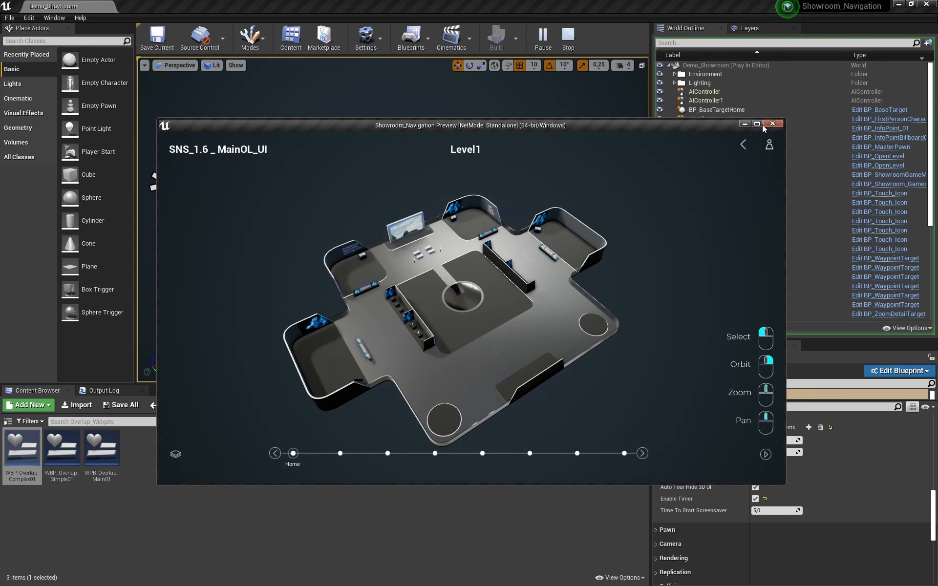
pyautogui.click(755, 125)
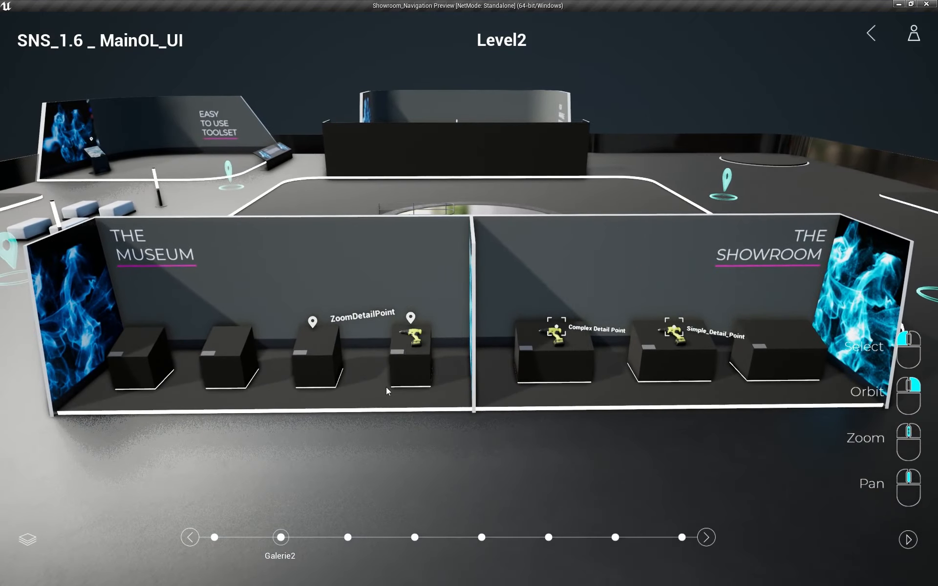
pyautogui.moveTo(731, 70); pyautogui.dragTo(728, 151, button='right')
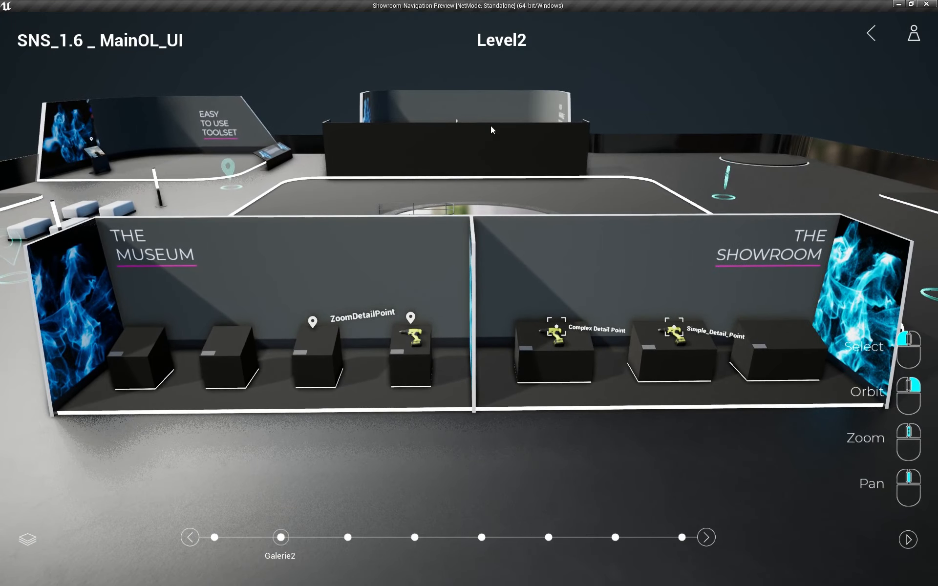
pyautogui.press('Right')
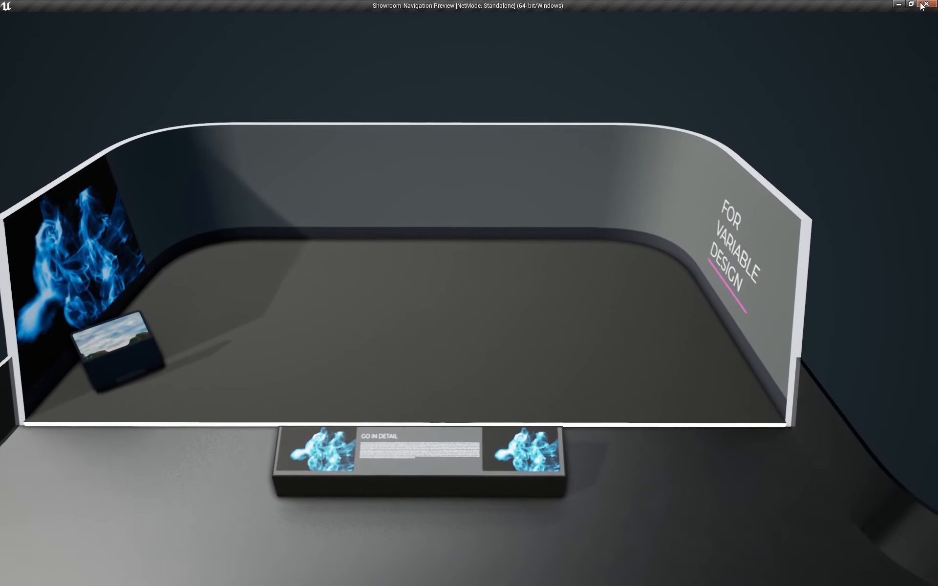
pyautogui.click(922, 6)
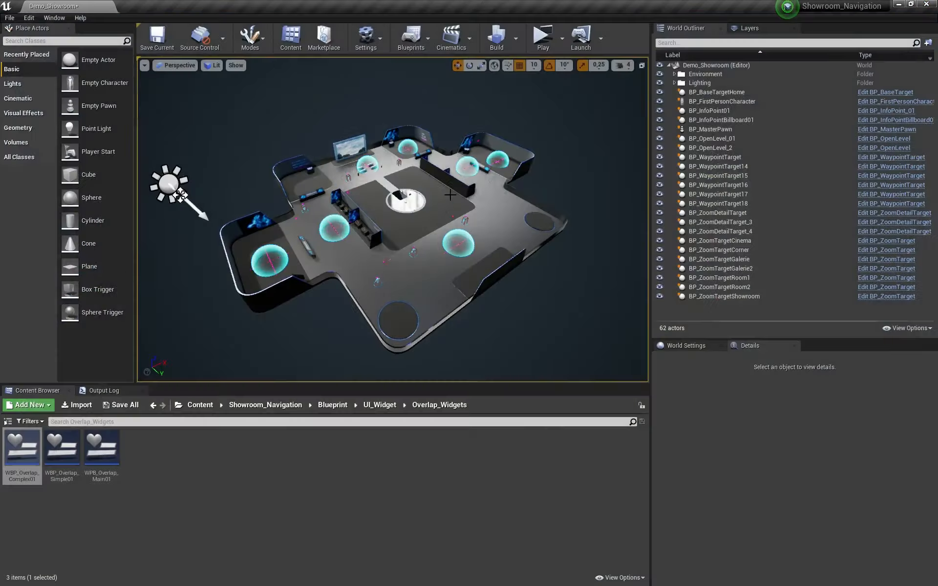
# Turn off Enable Timer on BP_MasterPawn and run a brief preview of the level
pyautogui.click(730, 130)
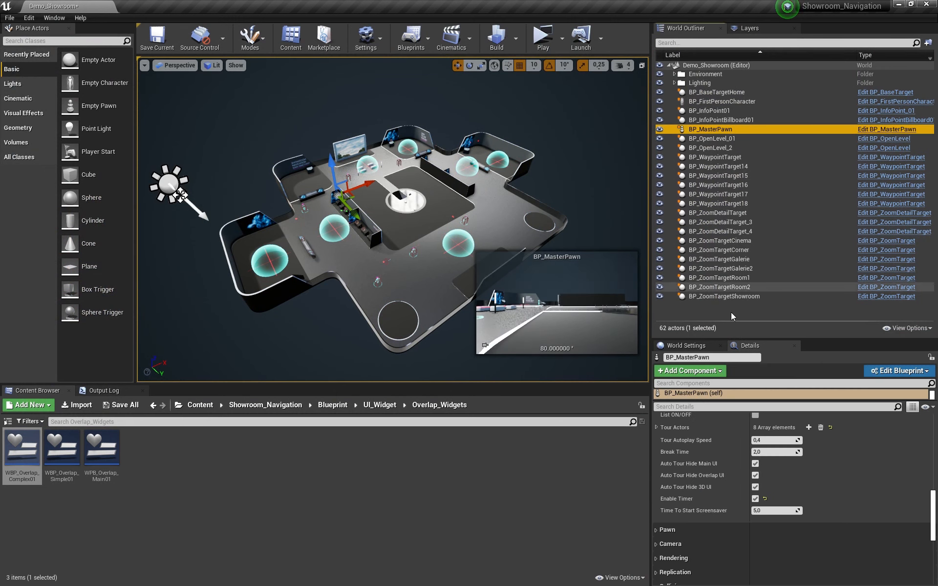
pyautogui.click(755, 498)
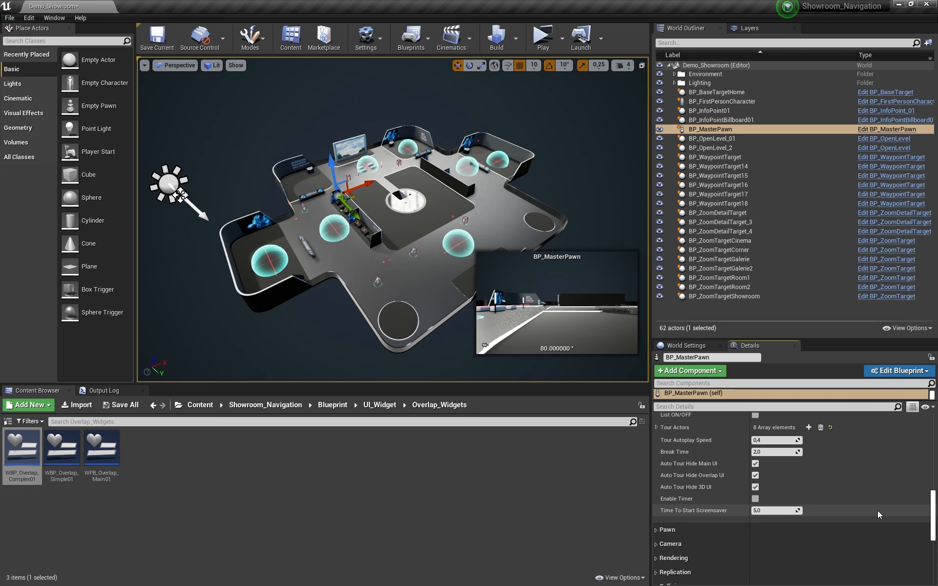
pyautogui.click(549, 42)
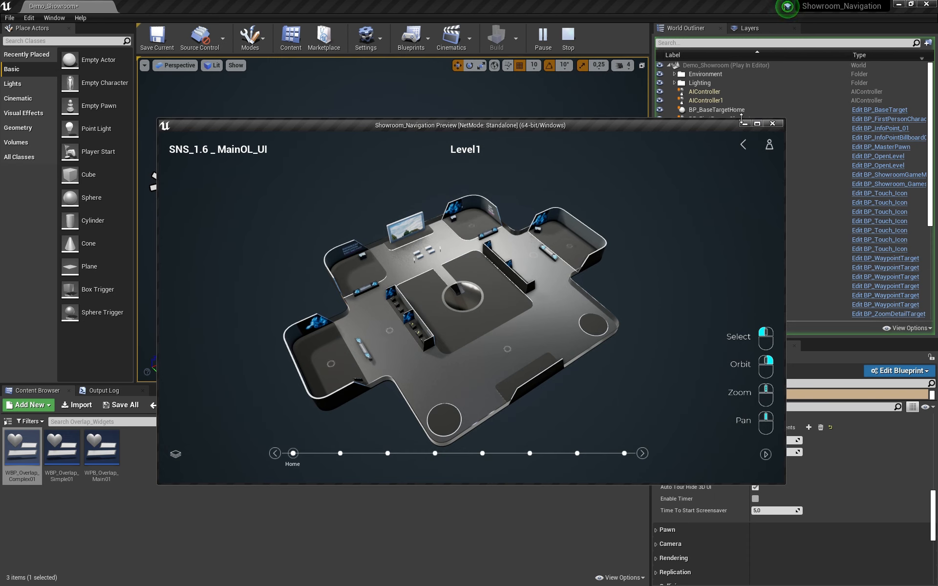
pyautogui.click(772, 124)
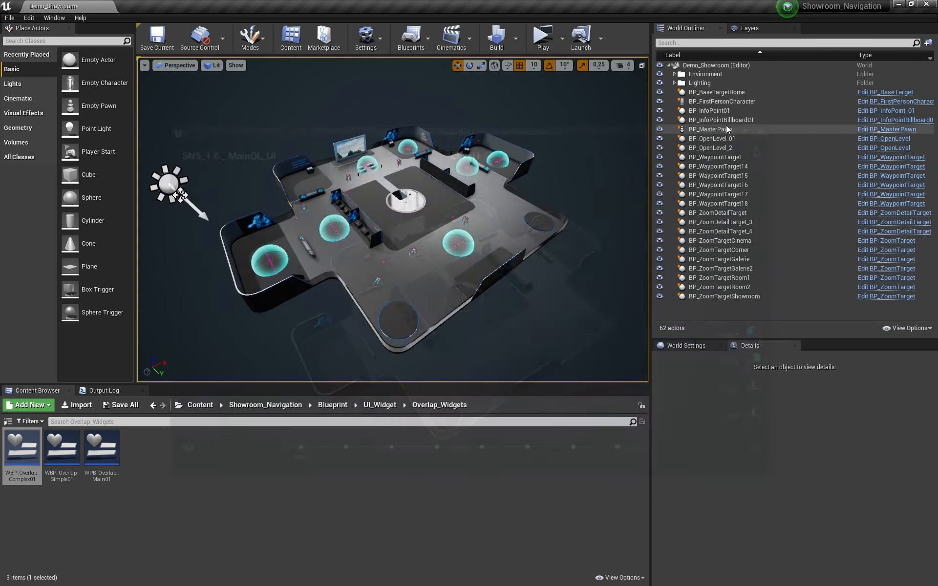
# Examine the Project Version on the Description page of the Project Settings, and close the settings
pyautogui.click(30, 17)
pyautogui.click(62, 156)
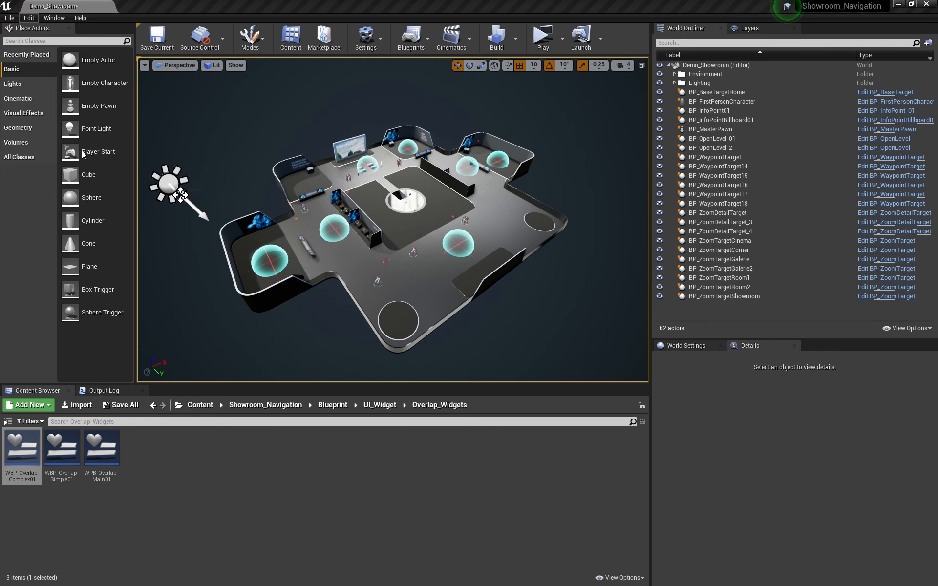
pyautogui.click(508, 349)
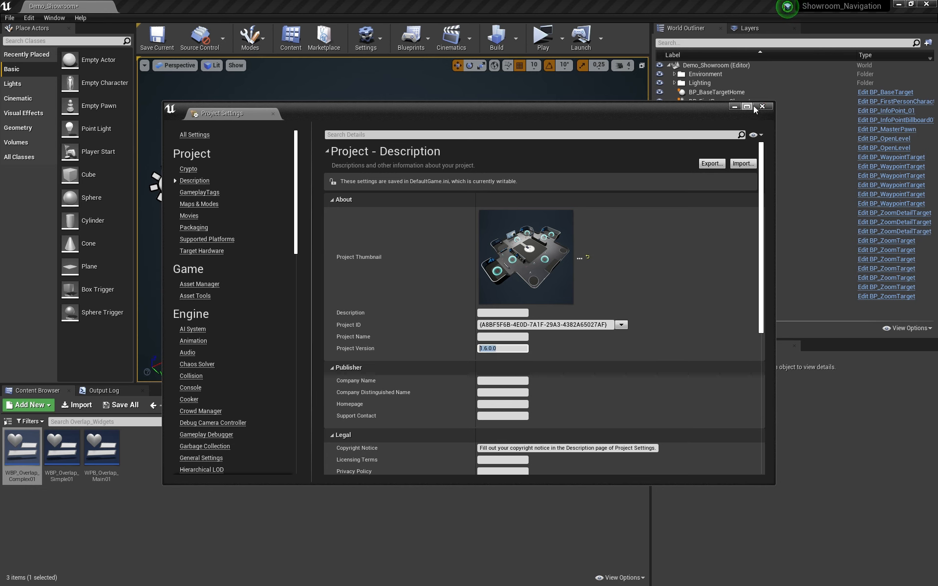
pyautogui.click(769, 108)
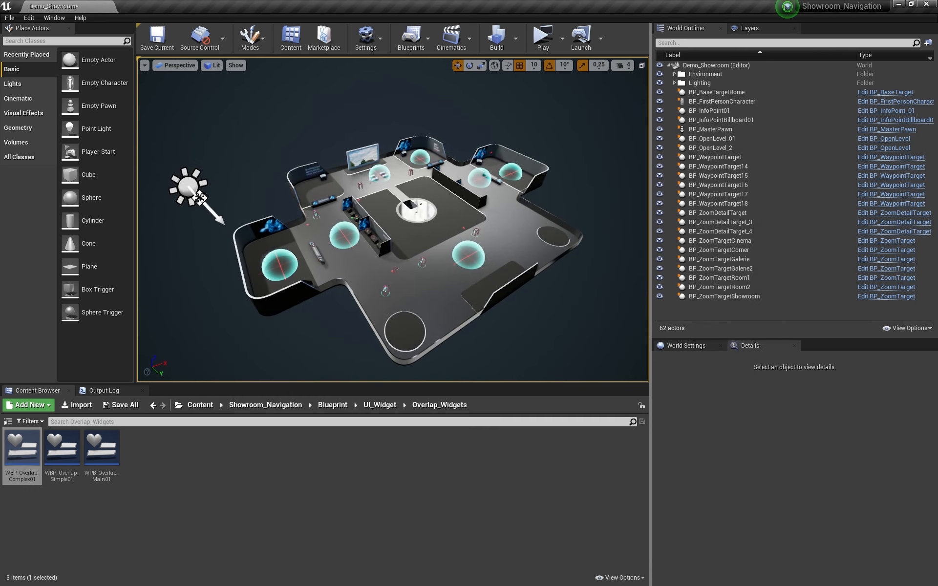
# Play the level and test the tour bar by visiting Roomtwo, returning to Home and advancing to Galerie2
pyautogui.moveTo(393, 219); pyautogui.dragTo(401, 223, button='right')
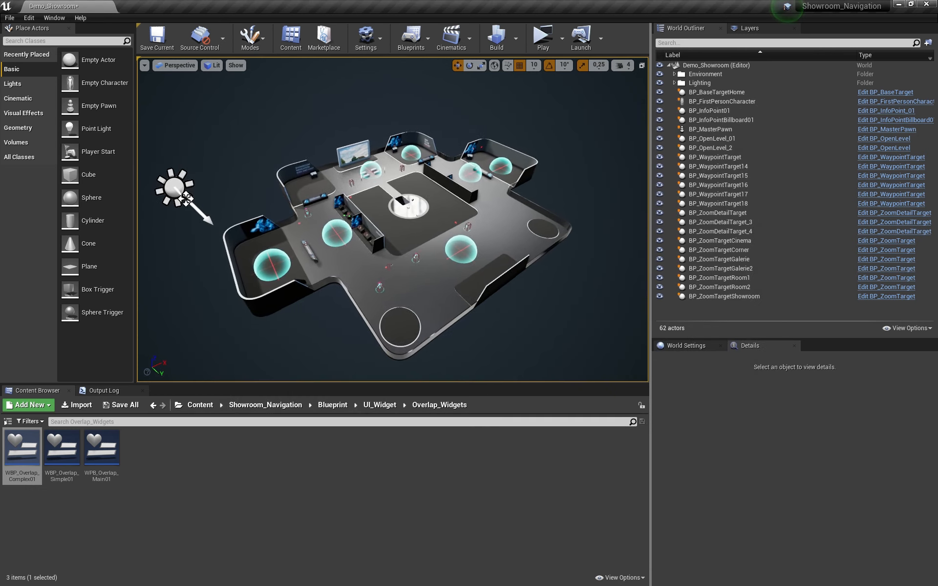
pyautogui.click(536, 34)
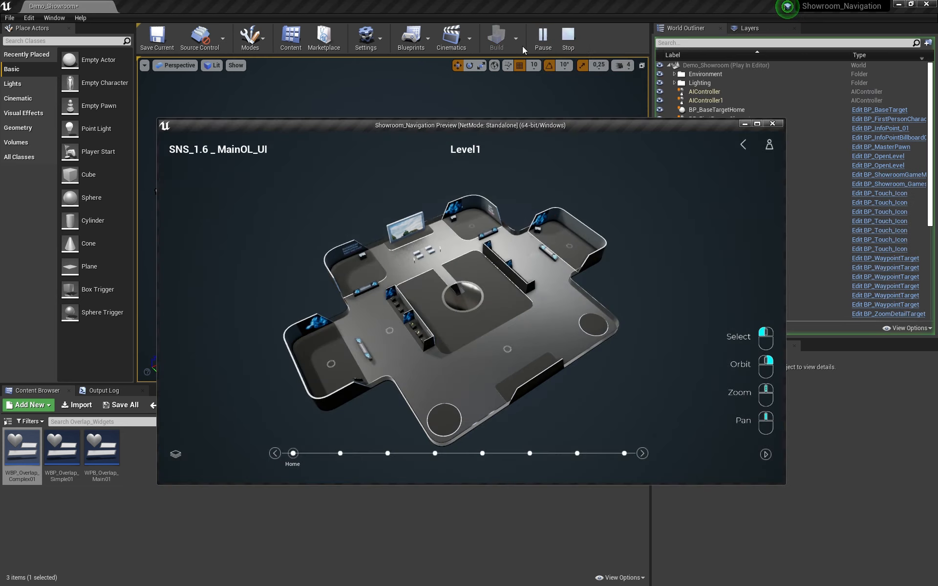
pyautogui.click(388, 453)
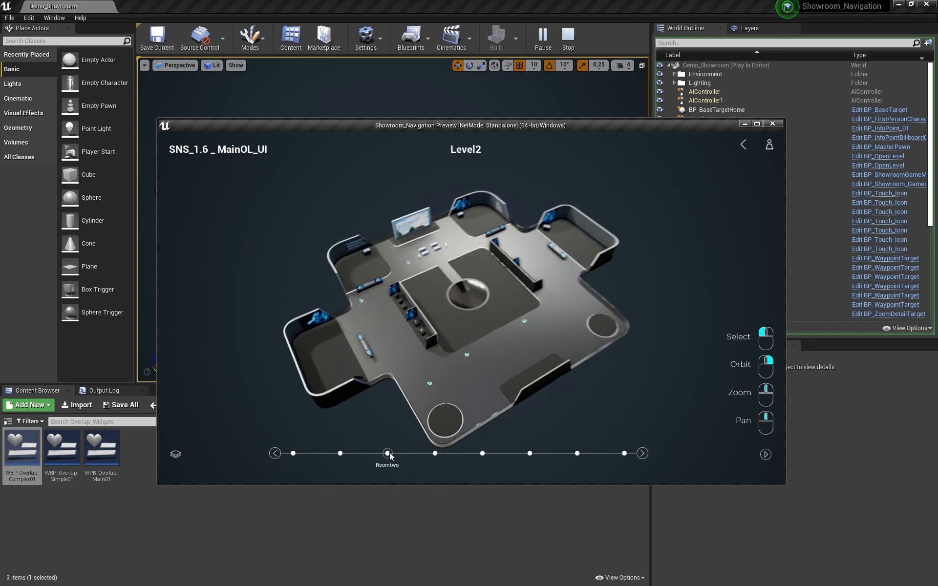
pyautogui.click(176, 453)
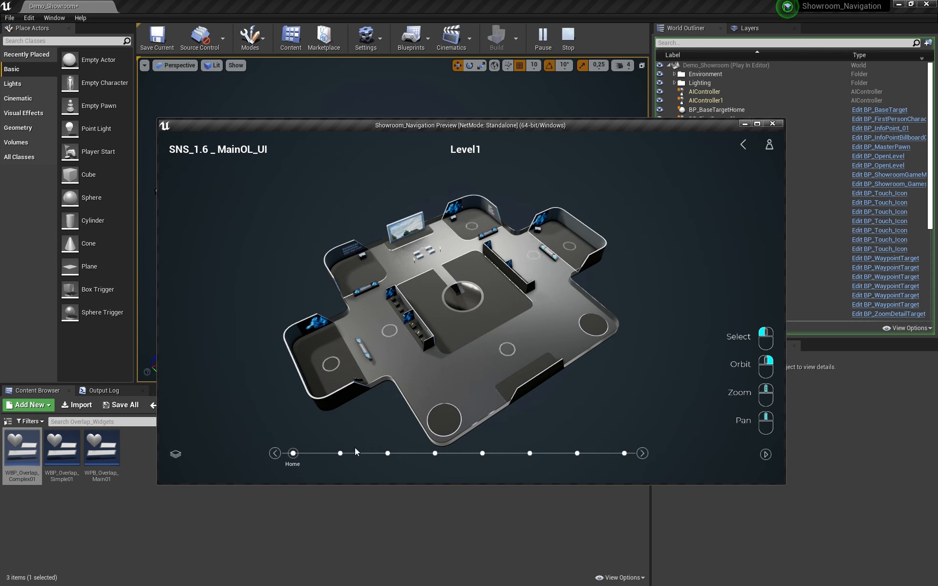
pyautogui.click(642, 453)
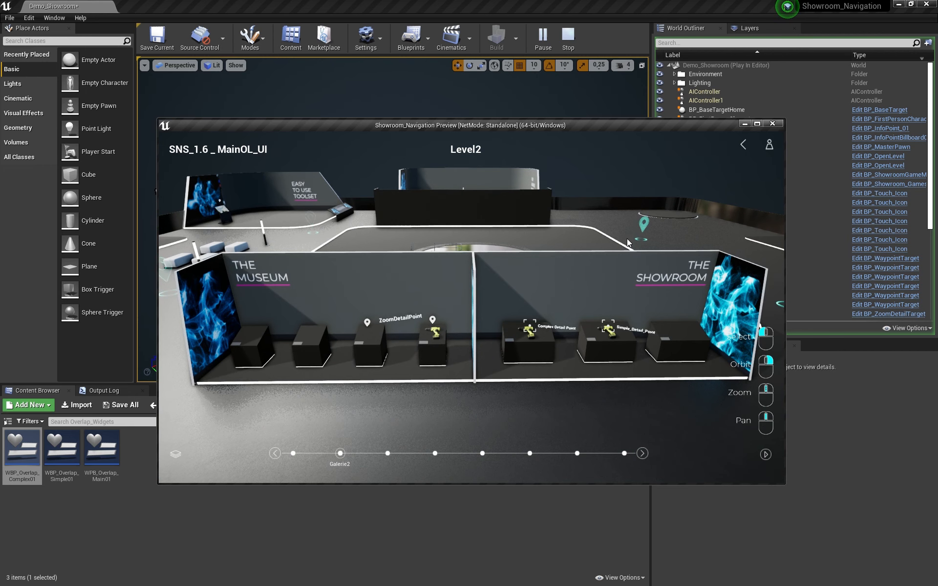
# Restart the level preview, orbit the Level1 overview to test mouse input, and end the preview
pyautogui.press('Escape')
pyautogui.click(543, 40)
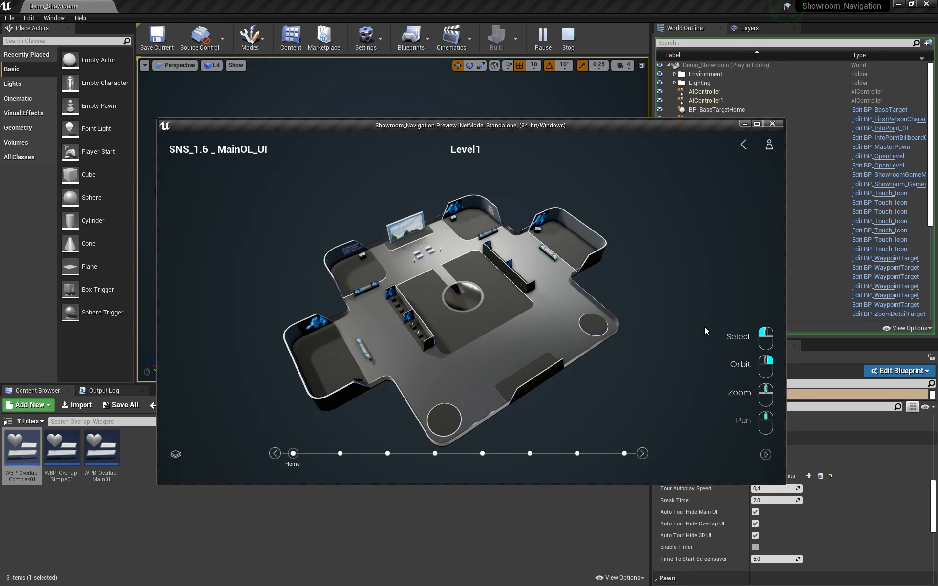
pyautogui.moveTo(687, 324); pyautogui.dragTo(686, 313, button='right')
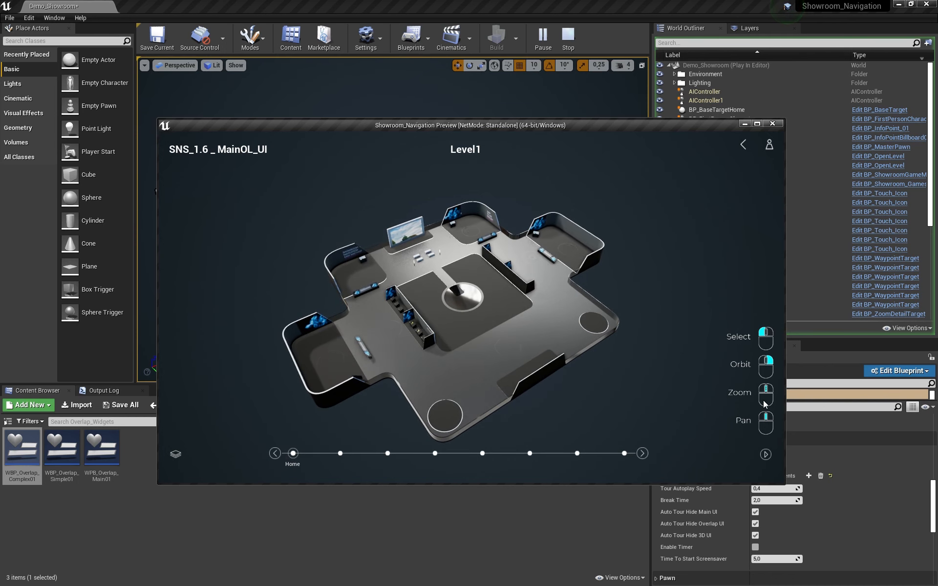
pyautogui.press('Escape')
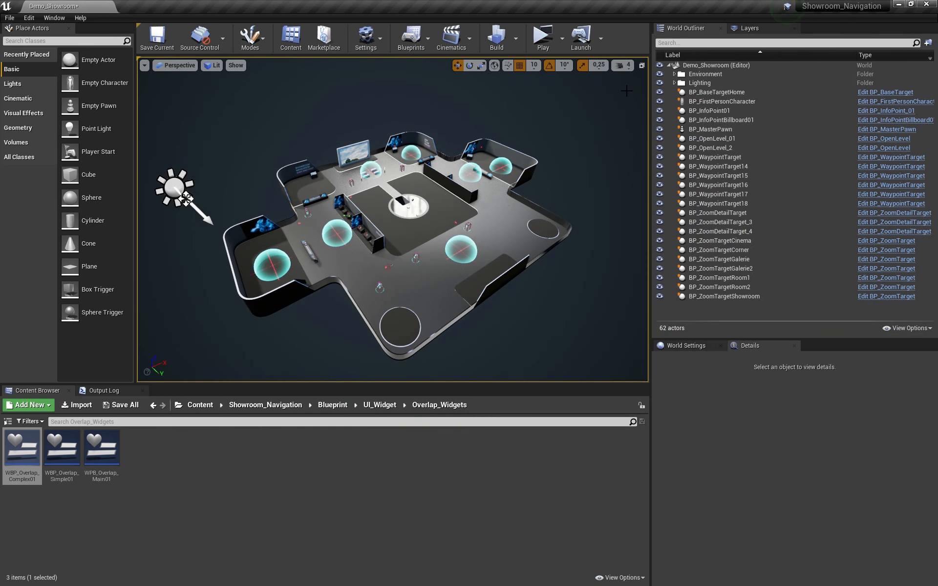
# Play the level, move the preview window off the editor screen and back to test touch input, and end the preview
pyautogui.click(539, 43)
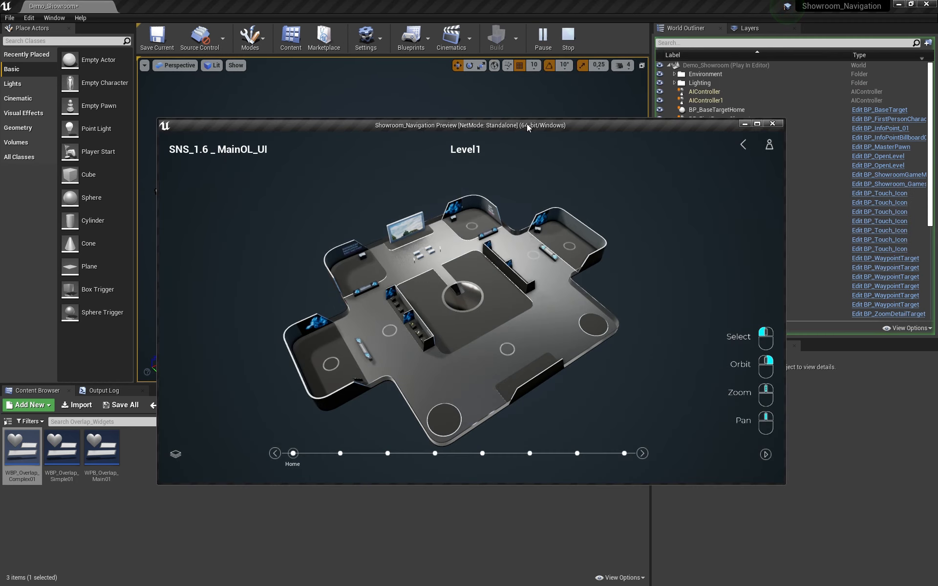
pyautogui.moveTo(530, 129); pyautogui.dragTo(937, 143)
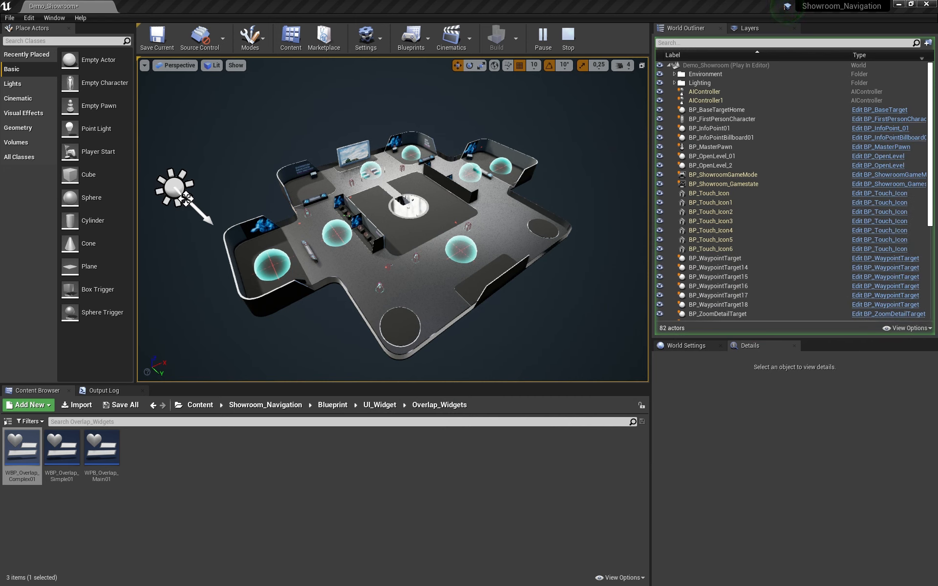
pyautogui.moveTo(937, 143); pyautogui.dragTo(608, 87)
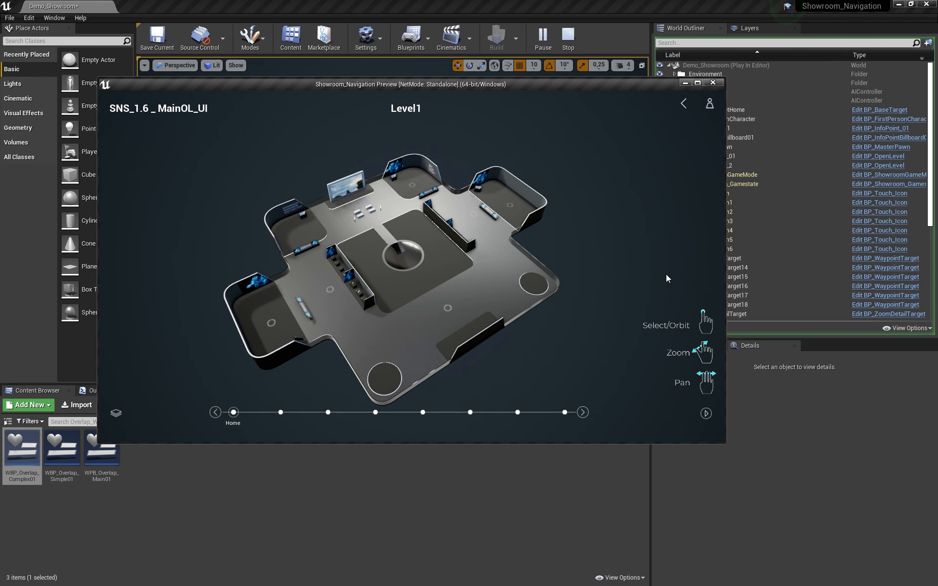
pyautogui.press('Escape')
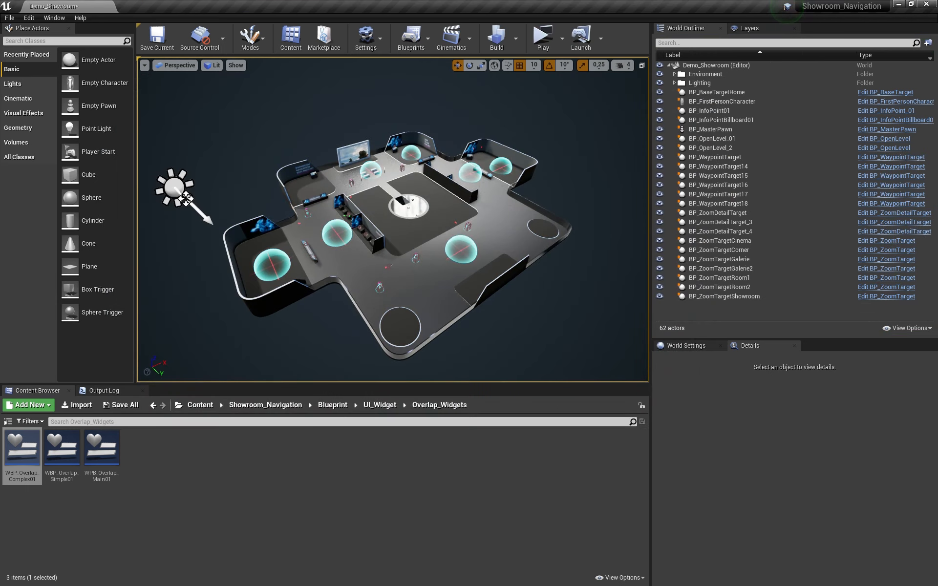
# Enable Is Only Touch Input in the Touch Input settings of BP_MasterPawn
pyautogui.click(711, 129)
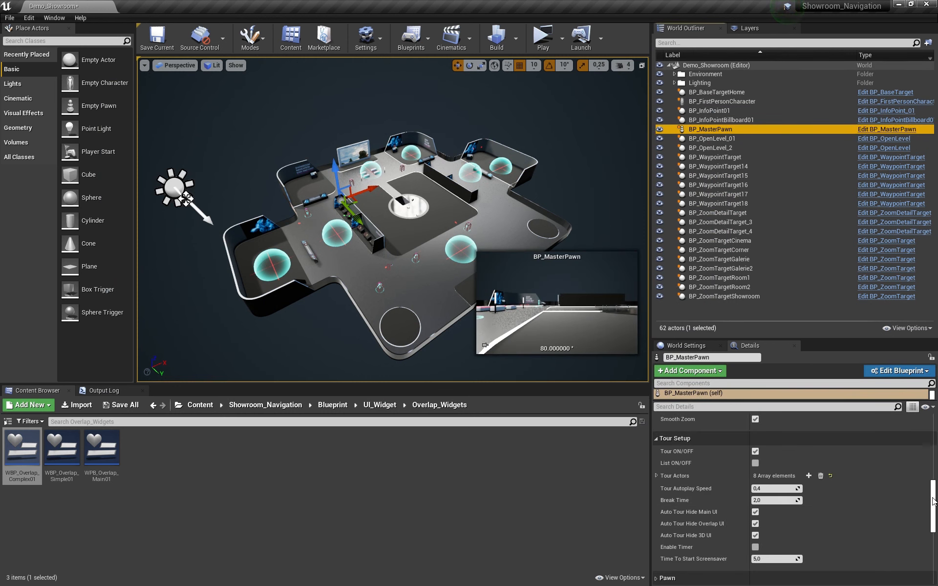
pyautogui.moveTo(932, 500); pyautogui.dragTo(931, 478)
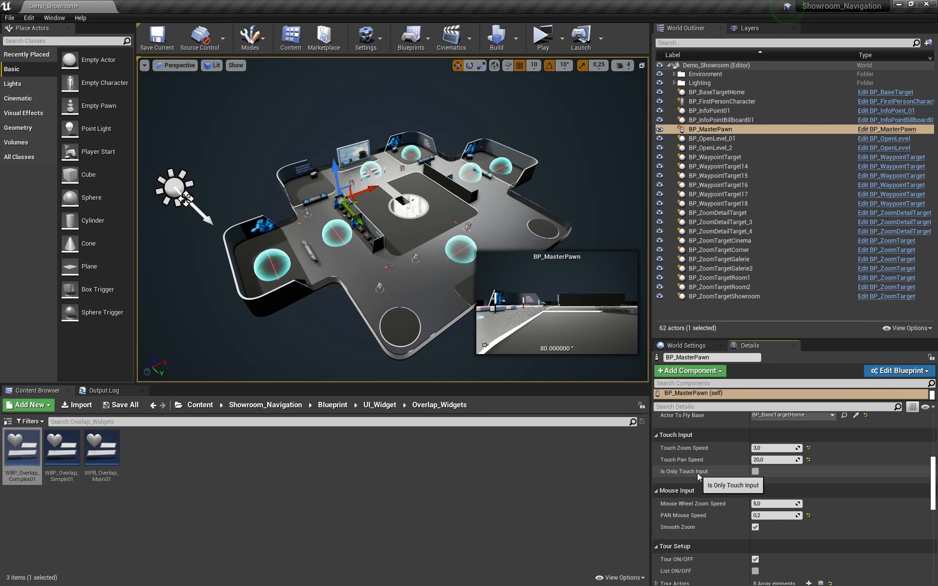
pyautogui.click(755, 472)
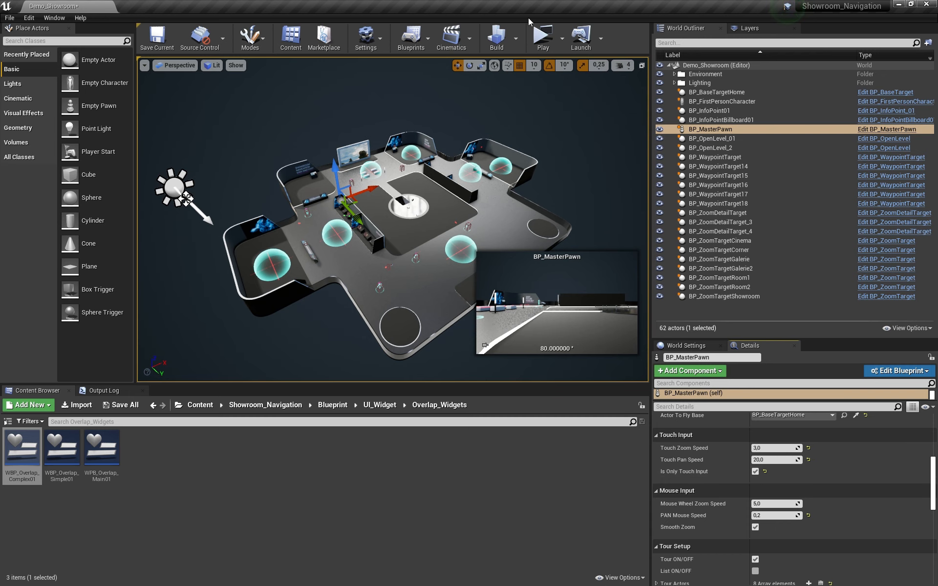
# Play the level, orbit the Level1 overview with touch-only input, and end the preview
pyautogui.click(542, 35)
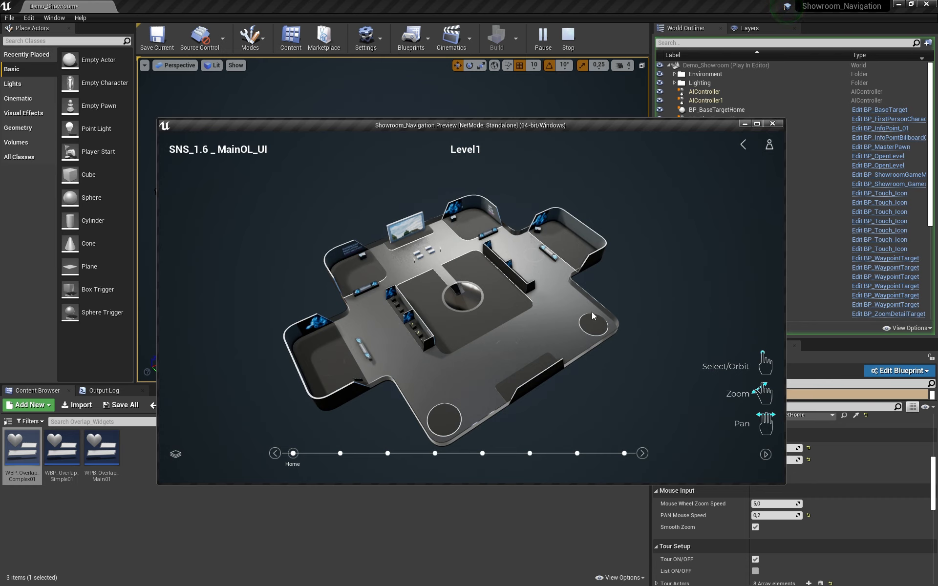
pyautogui.moveTo(444, 306); pyautogui.dragTo(444, 292)
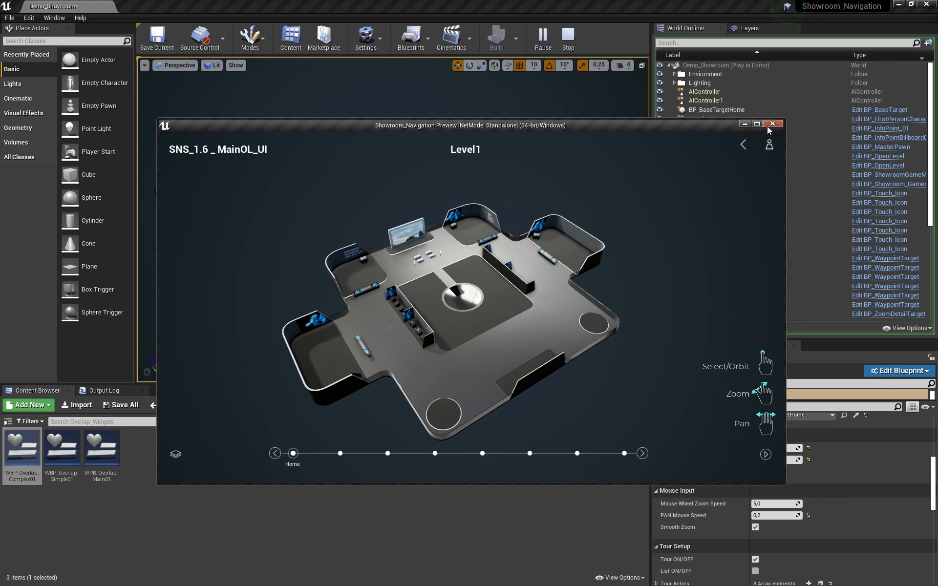
pyautogui.press('Escape')
# Play the level, fly to Galerie2 through its floor marker, orbit around the gallery, and close the preview
pyautogui.click(542, 37)
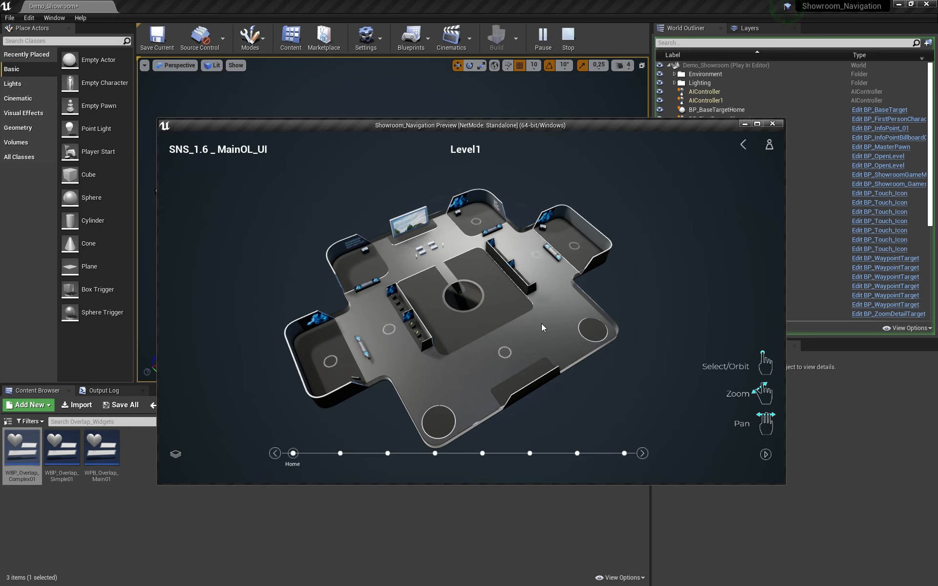
pyautogui.click(393, 331)
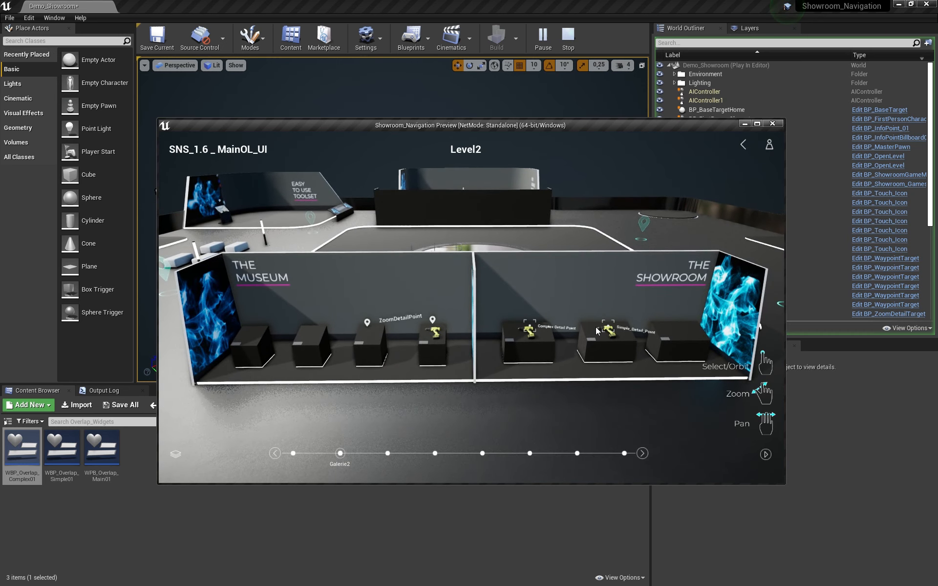
pyautogui.moveTo(686, 356); pyautogui.dragTo(413, 358)
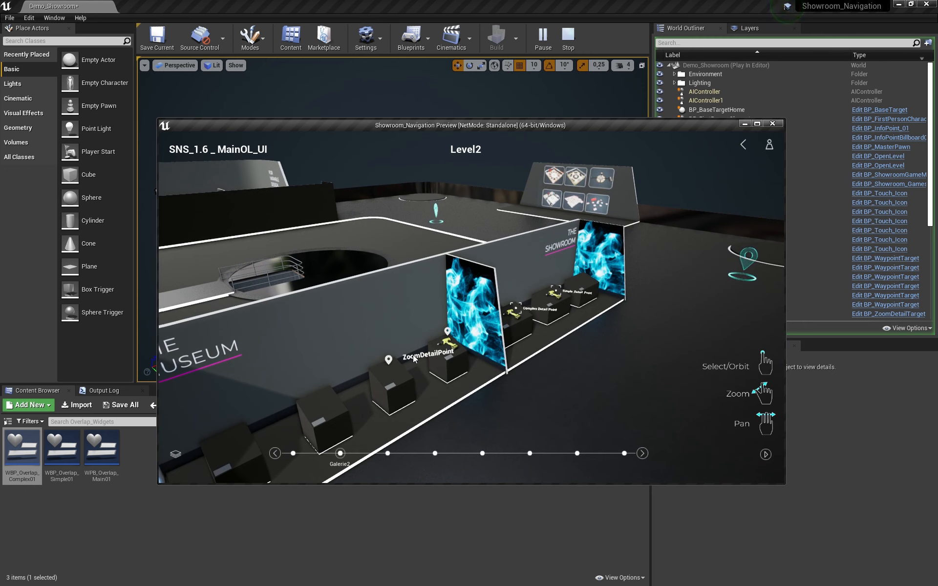
pyautogui.click(772, 123)
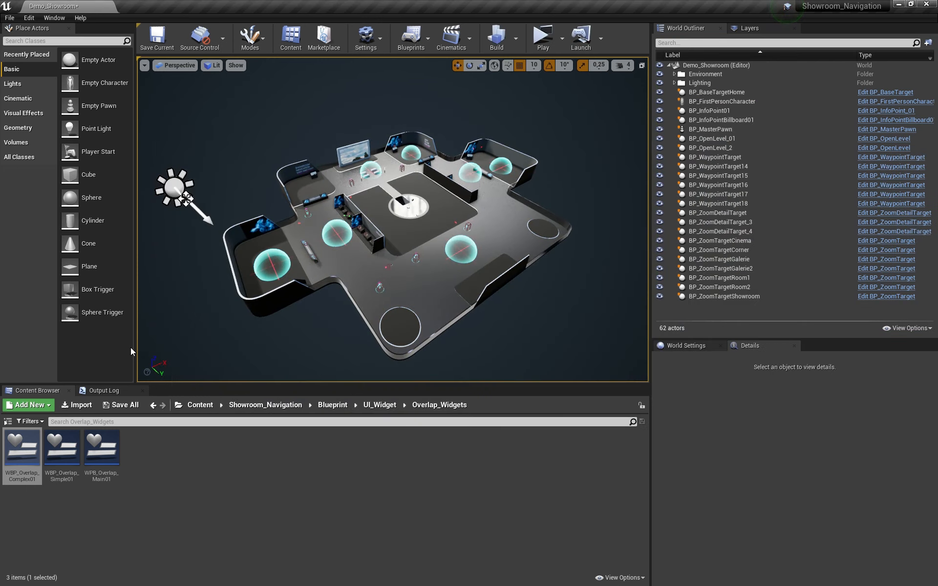
# Play the level again and run the automatic tour
pyautogui.hotkey('alt', 'p')
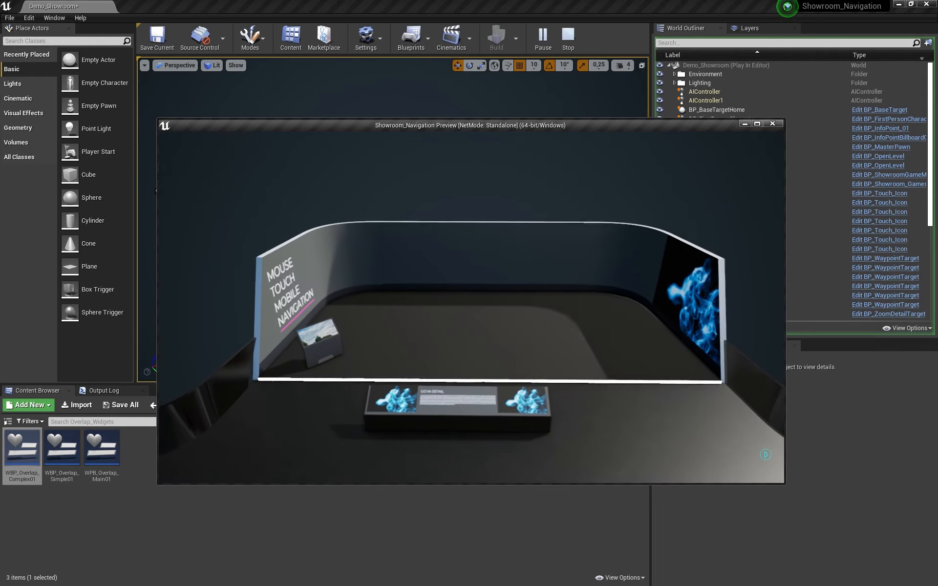